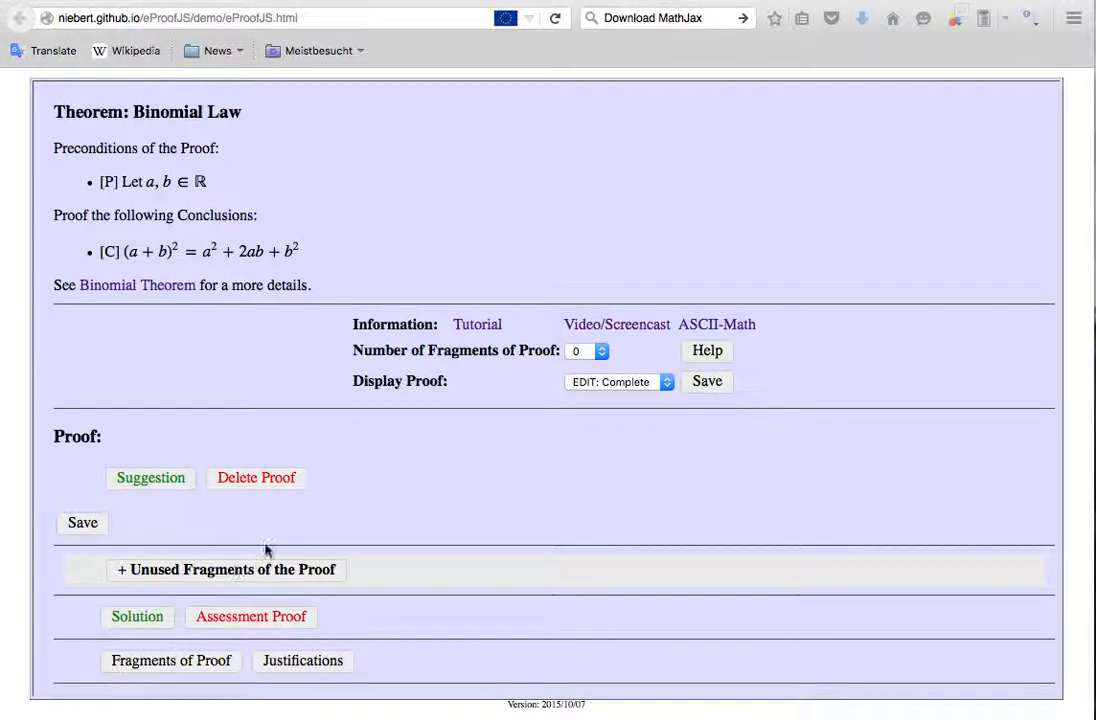
Expand the unused fragments of the proof and append the precondition fragment [P] as the first proof step.
left_click(345, 515)
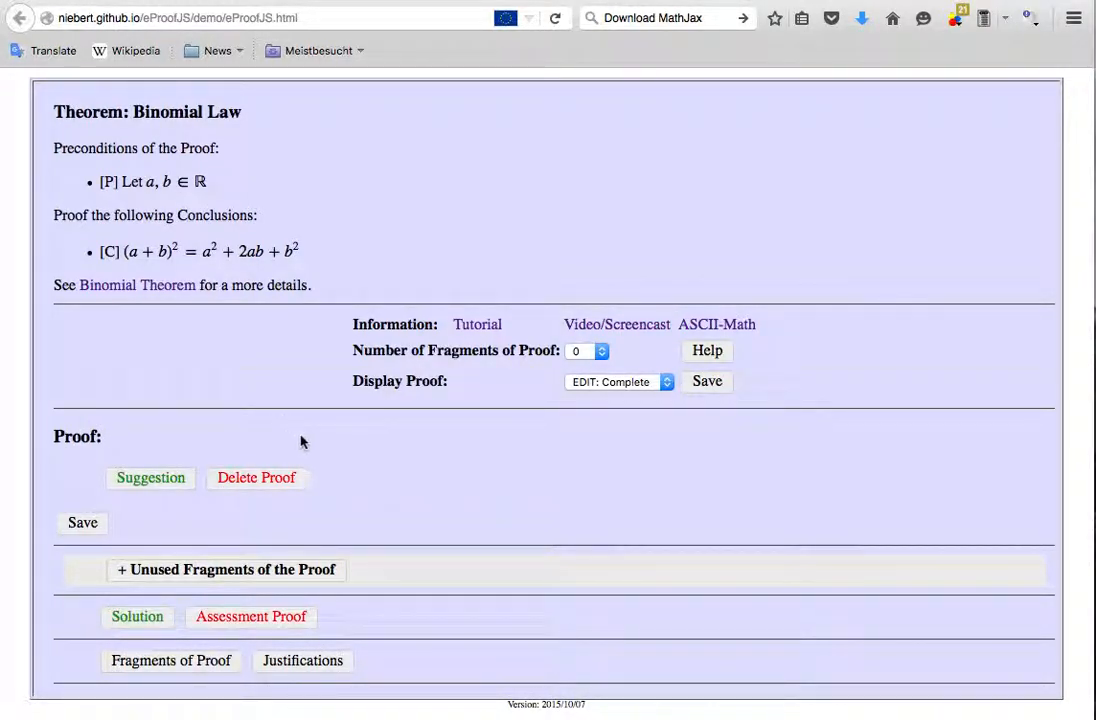
left_click(126, 572)
scroll(325, 451, "down", 5)
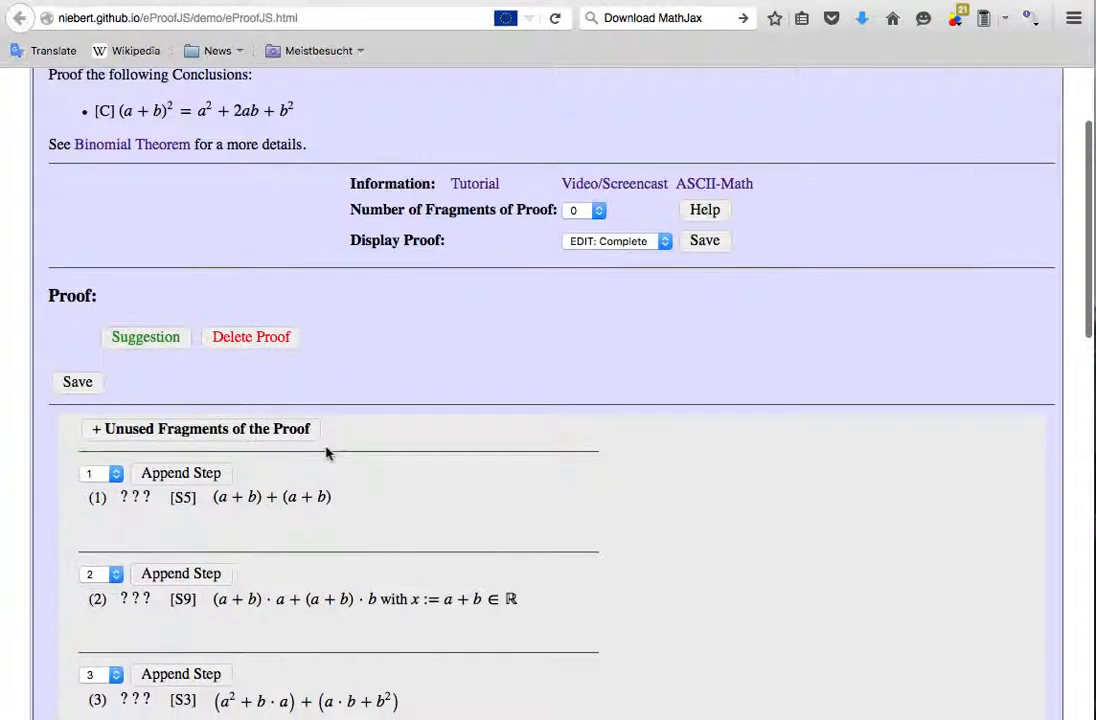
scroll(271, 582, "down", 3)
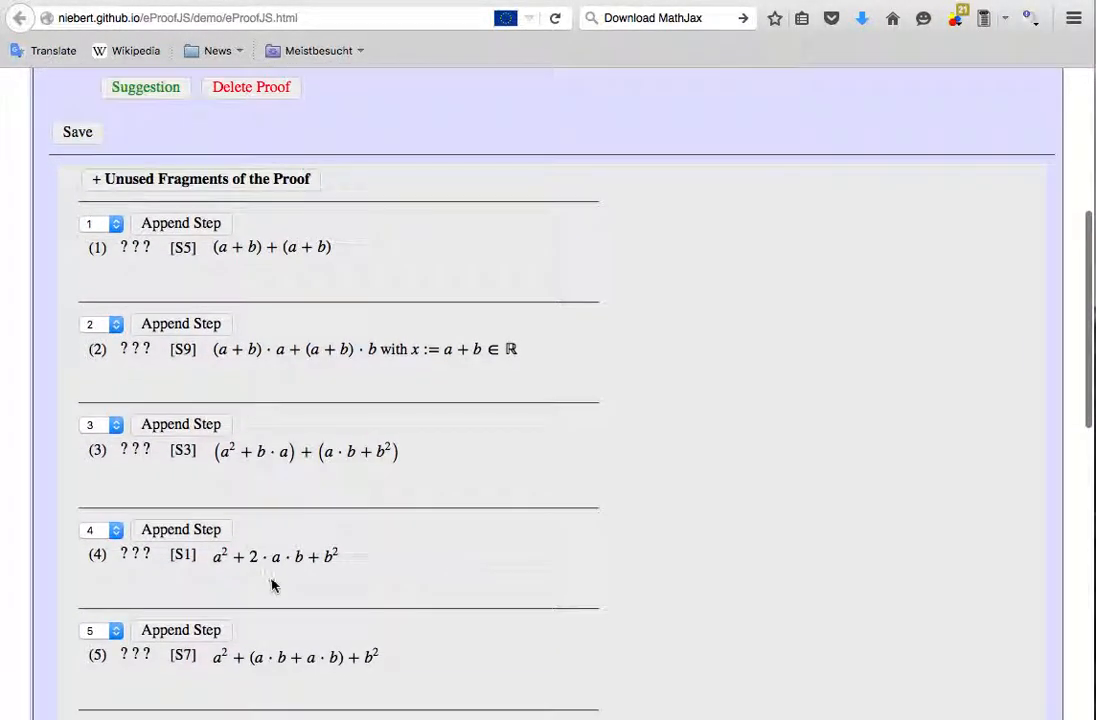
scroll(272, 585, "down", 2)
scroll(271, 585, "down", 7)
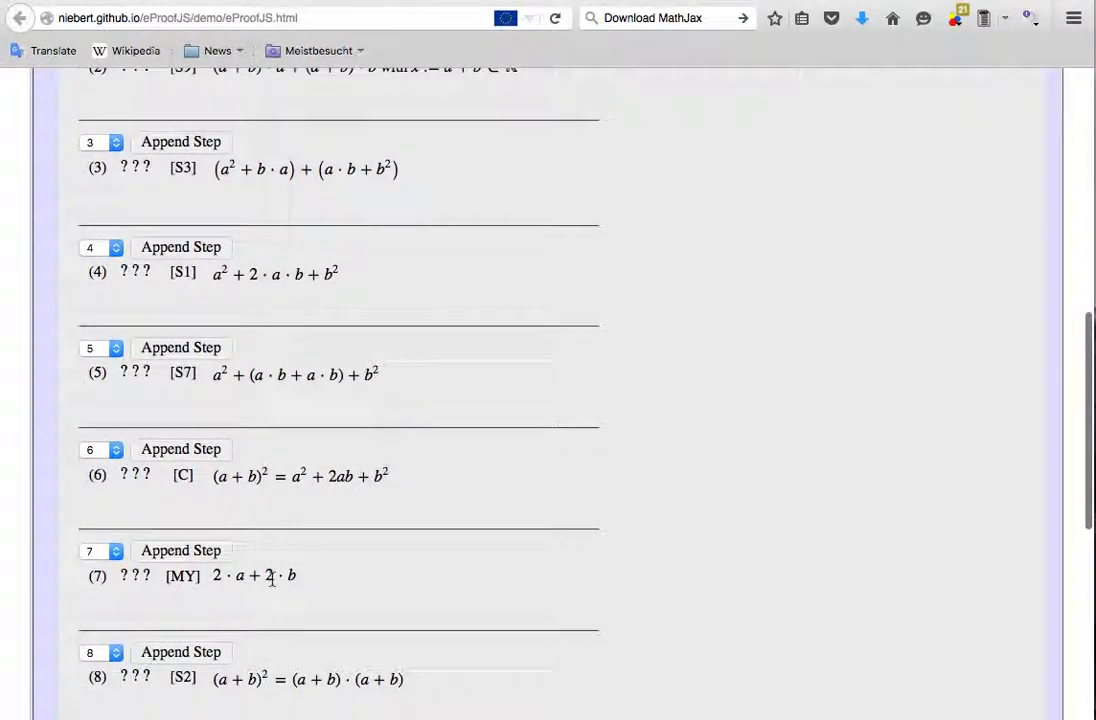
scroll(272, 586, "down", 7)
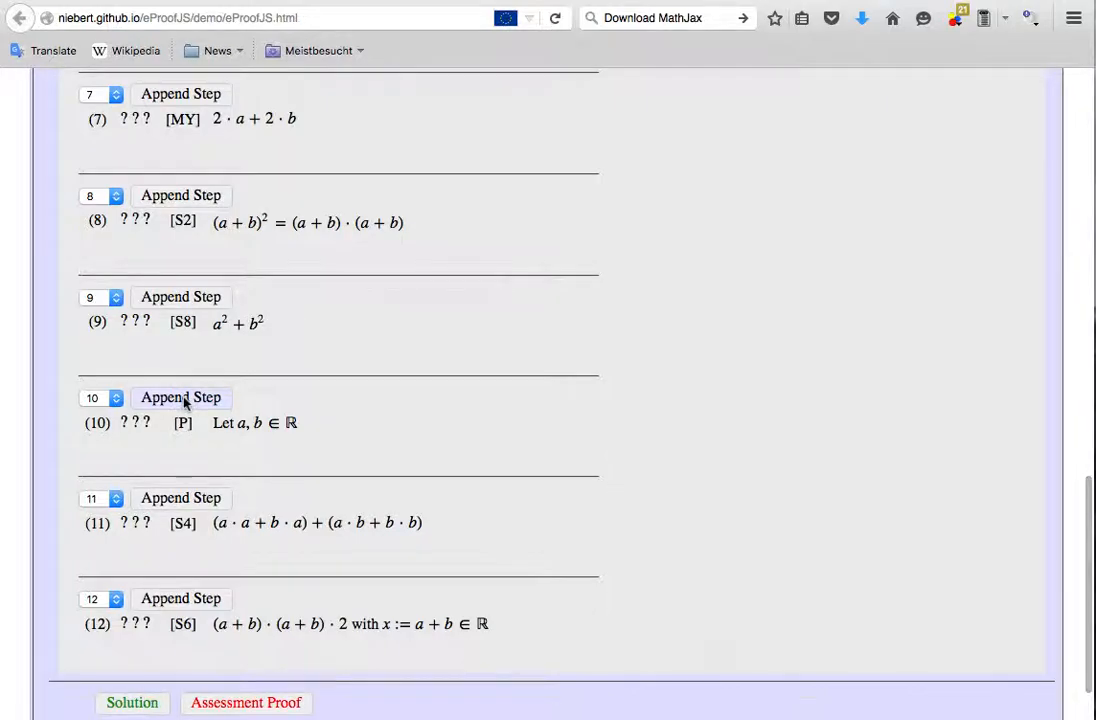
left_click(184, 399)
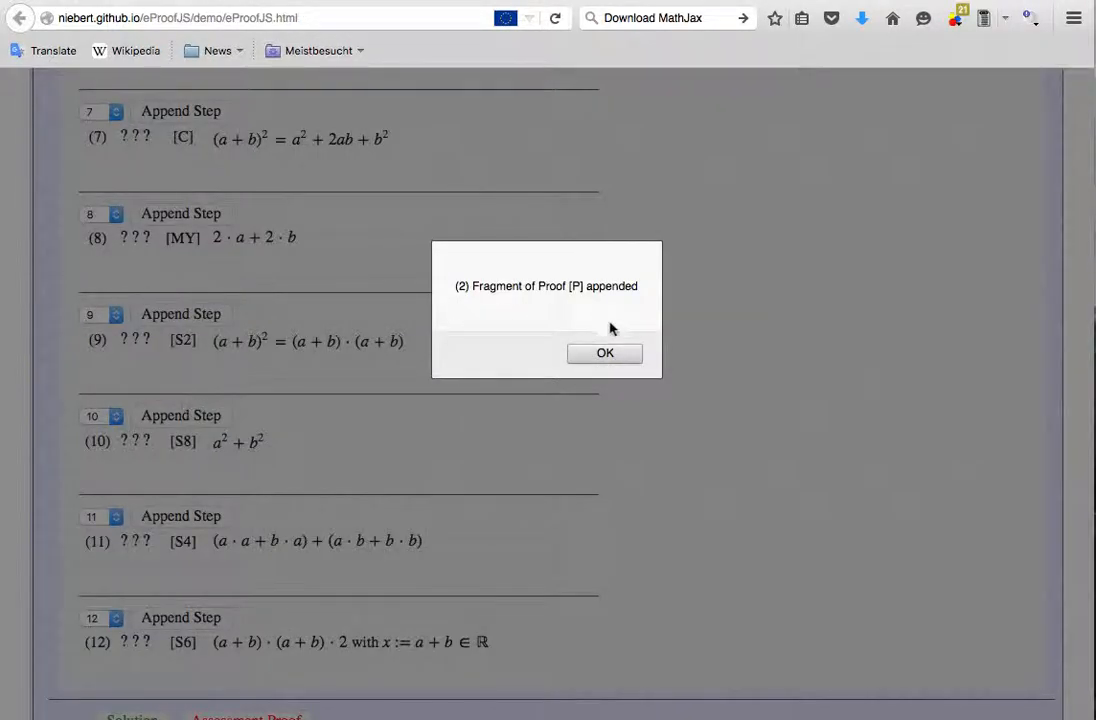
left_click(614, 352)
Append fragment [S2], (a + b)² = (a + b) · (a + b), as the second proof step.
scroll(616, 350, "up", 15)
scroll(616, 347, "up", 2)
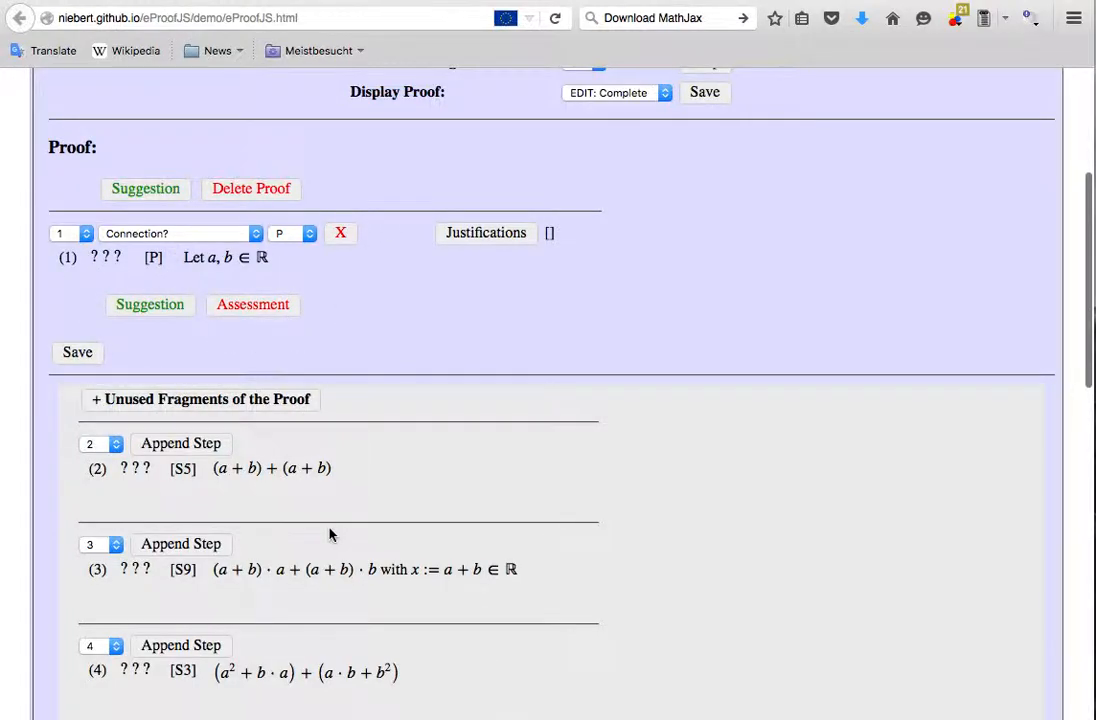
scroll(330, 533, "down", 4)
scroll(330, 533, "down", 9)
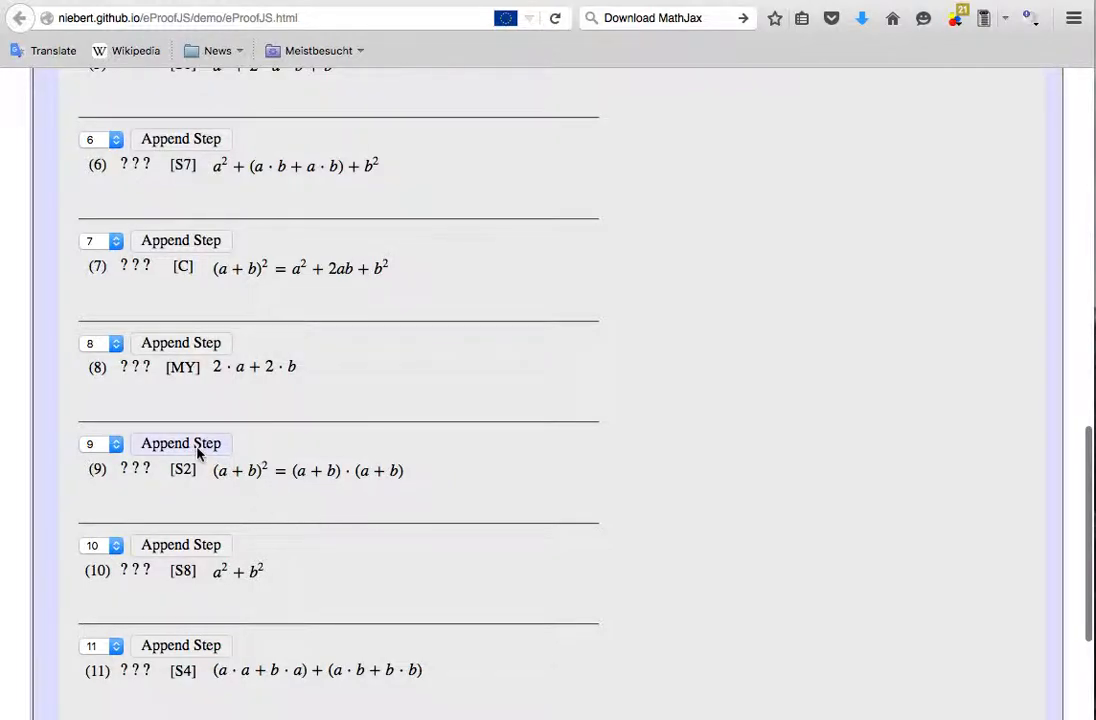
left_click(225, 445)
left_click(605, 354)
Append fragment [S3], (a² + b · a) + (a · b + b²), as the third proof step.
scroll(744, 330, "up", 15)
scroll(744, 330, "down", 1)
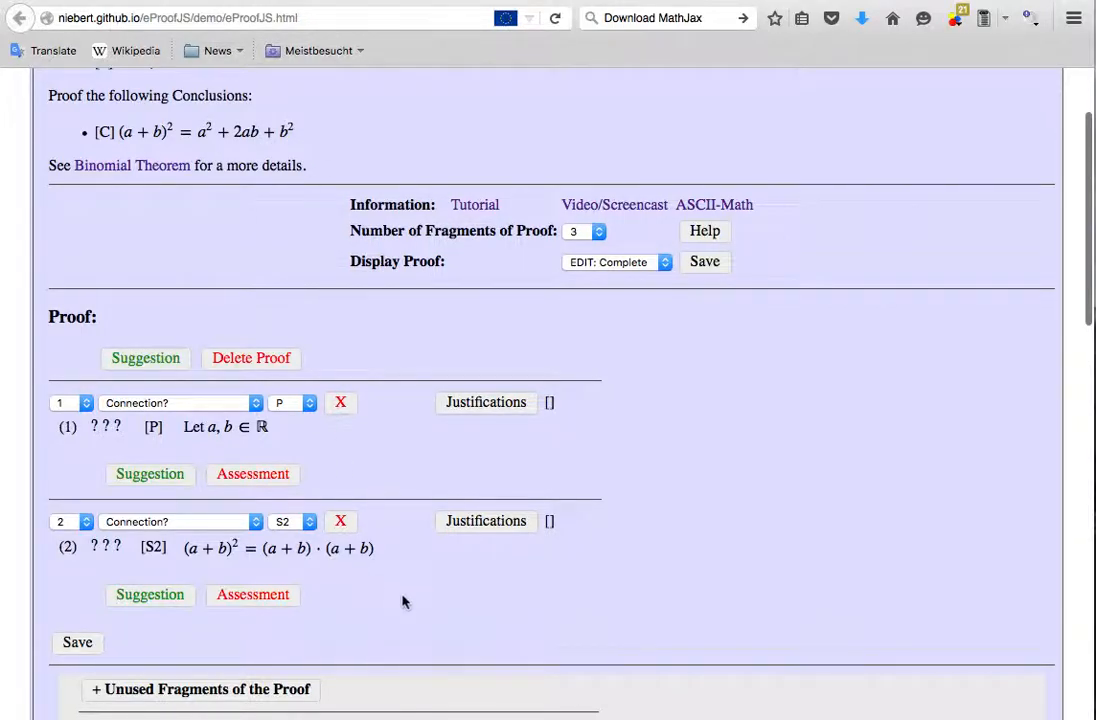
scroll(402, 602, "down", 2)
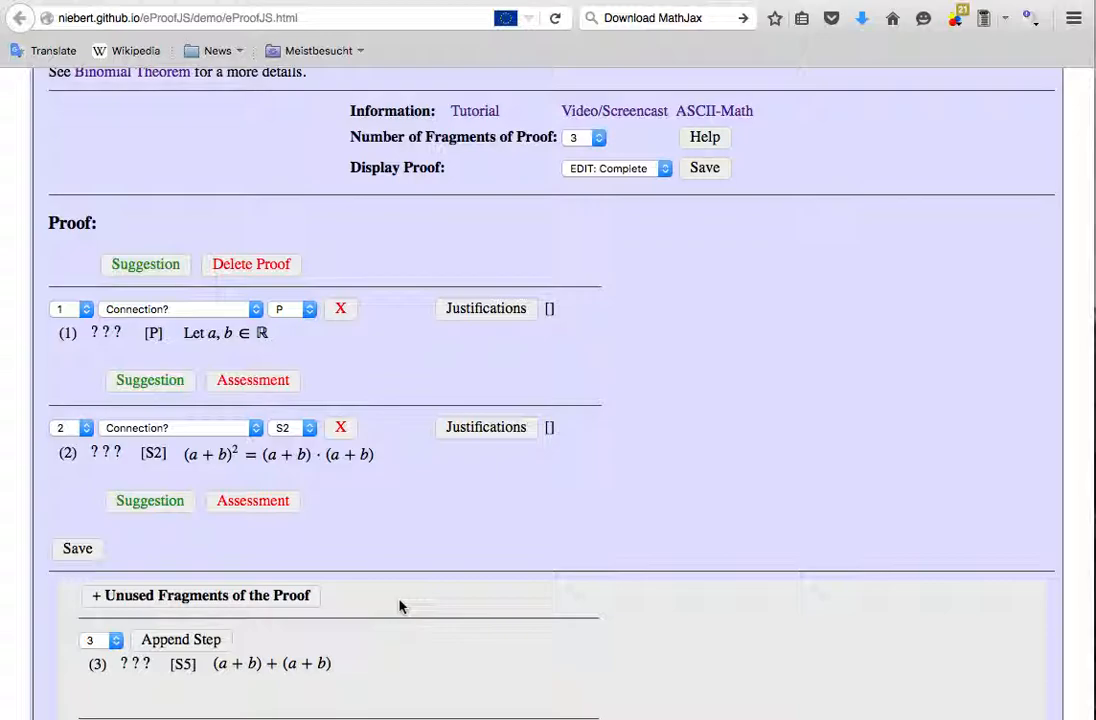
scroll(340, 544, "down", 2)
scroll(340, 545, "down", 9)
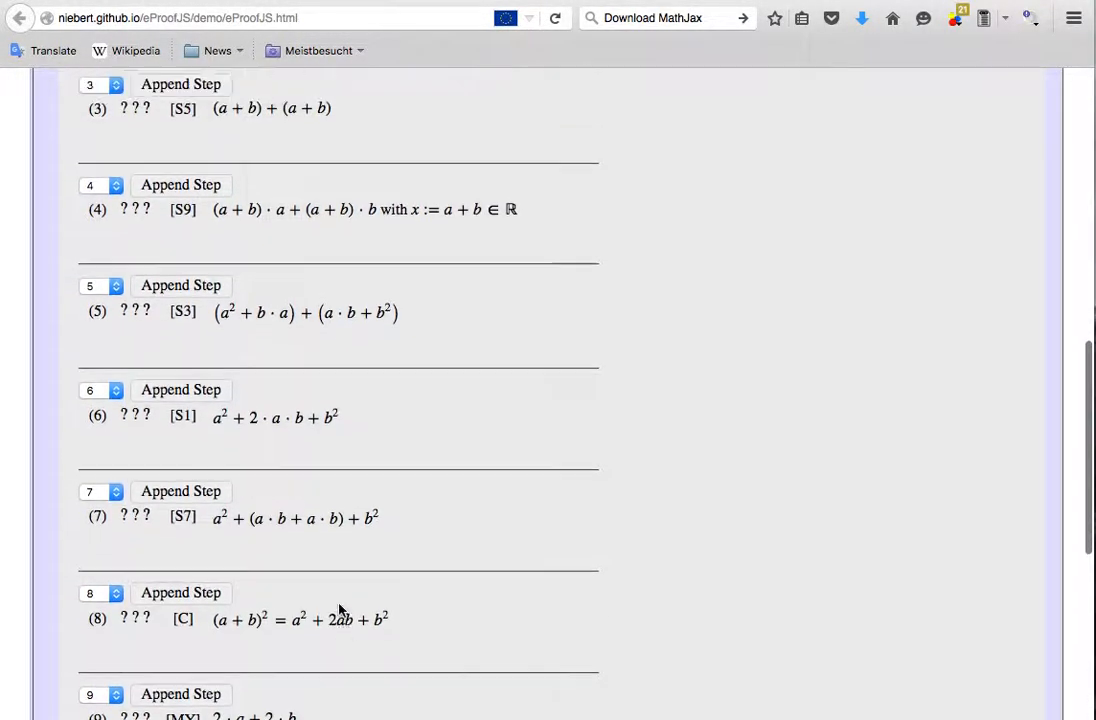
scroll(340, 610, "up", 4)
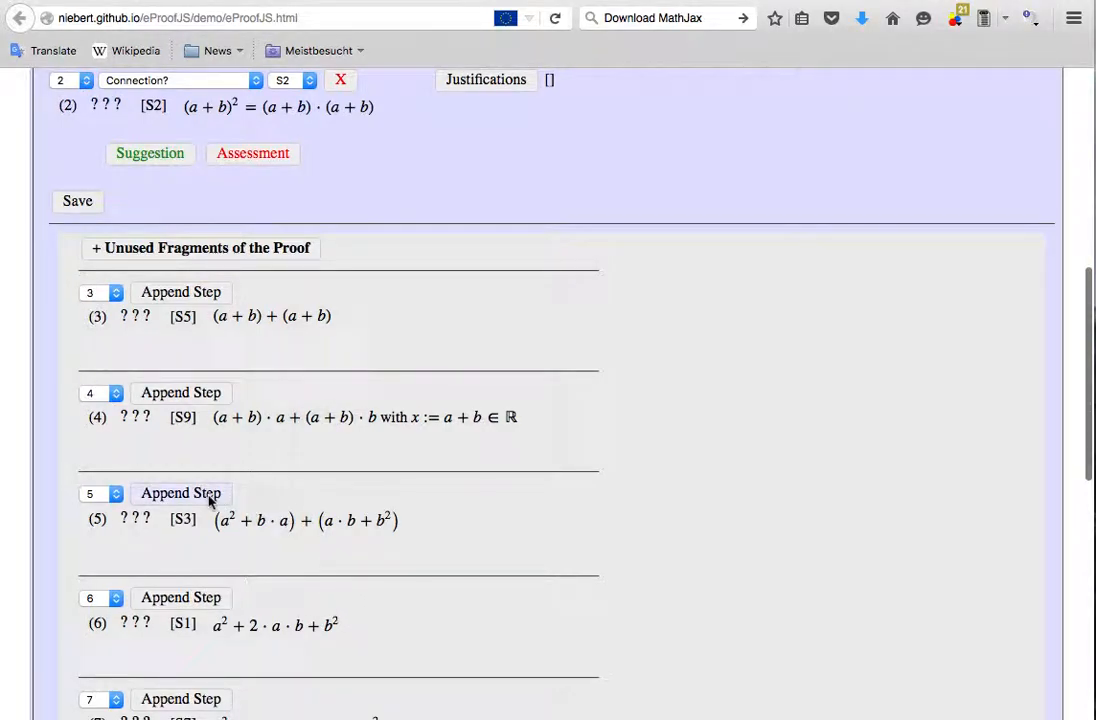
left_click(203, 497)
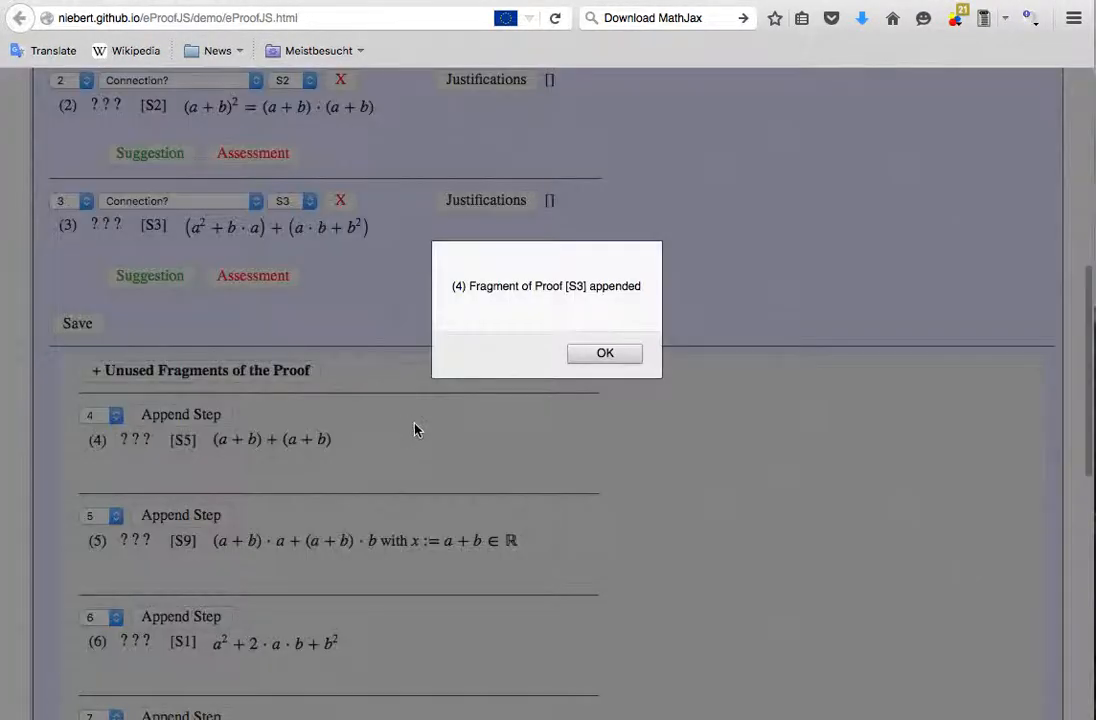
left_click(620, 352)
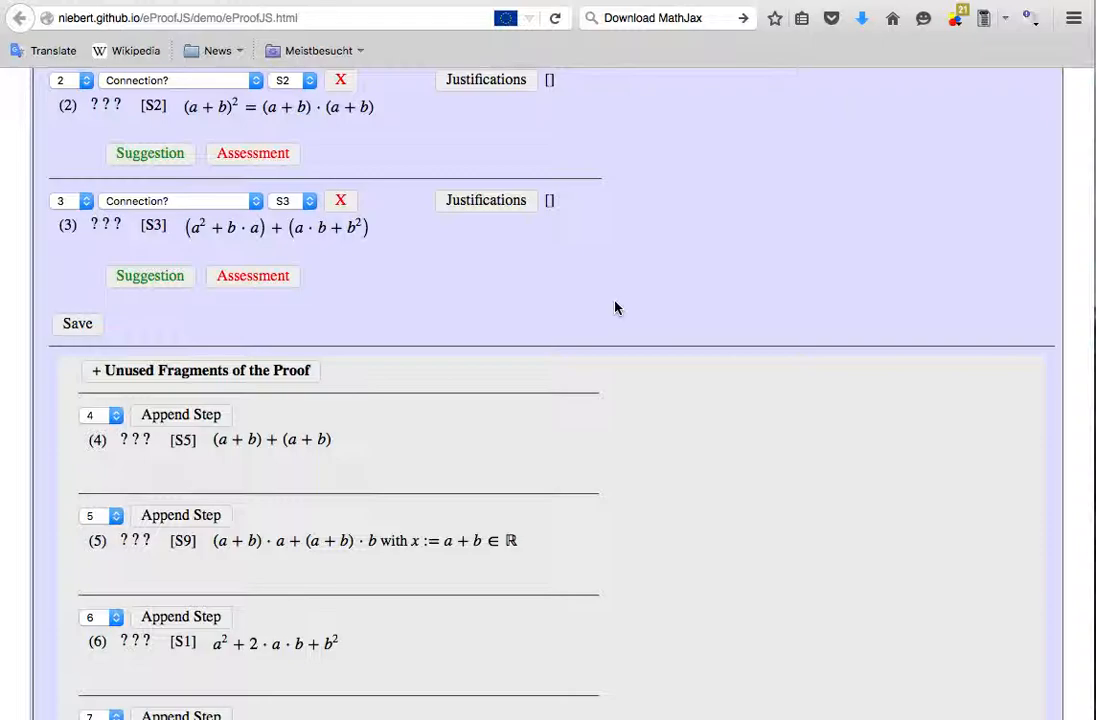
Justify proof step 3 with the distributive law [DL] from the full justification list and set its connection to Equality.
left_click(488, 203)
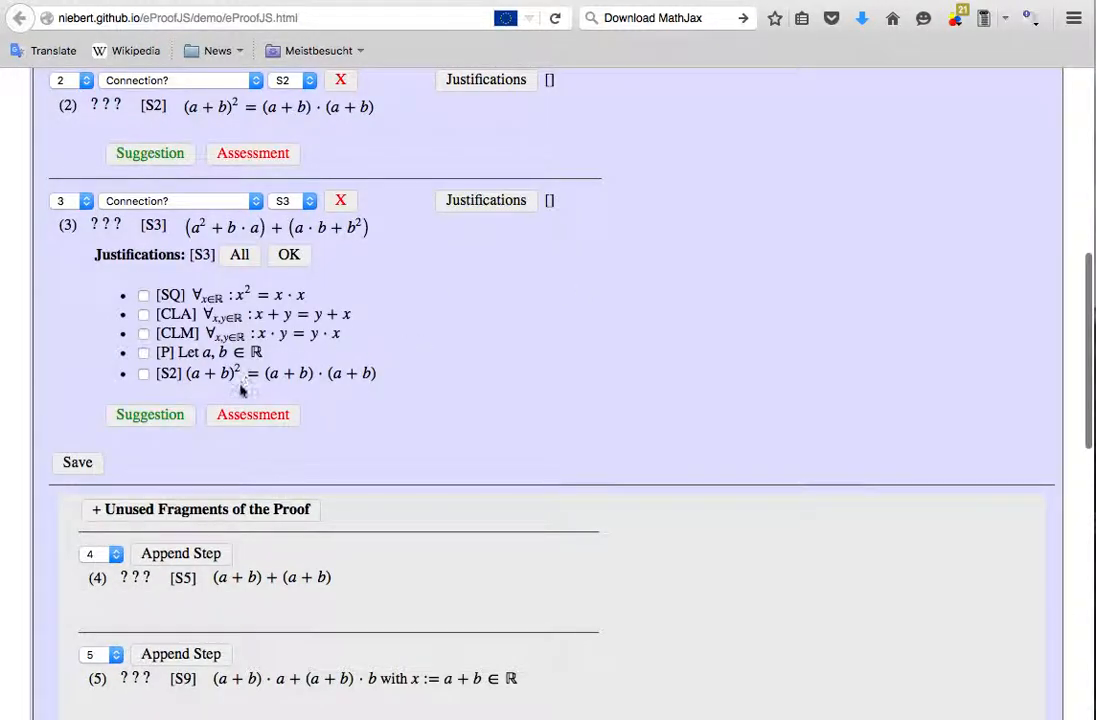
left_click(240, 254)
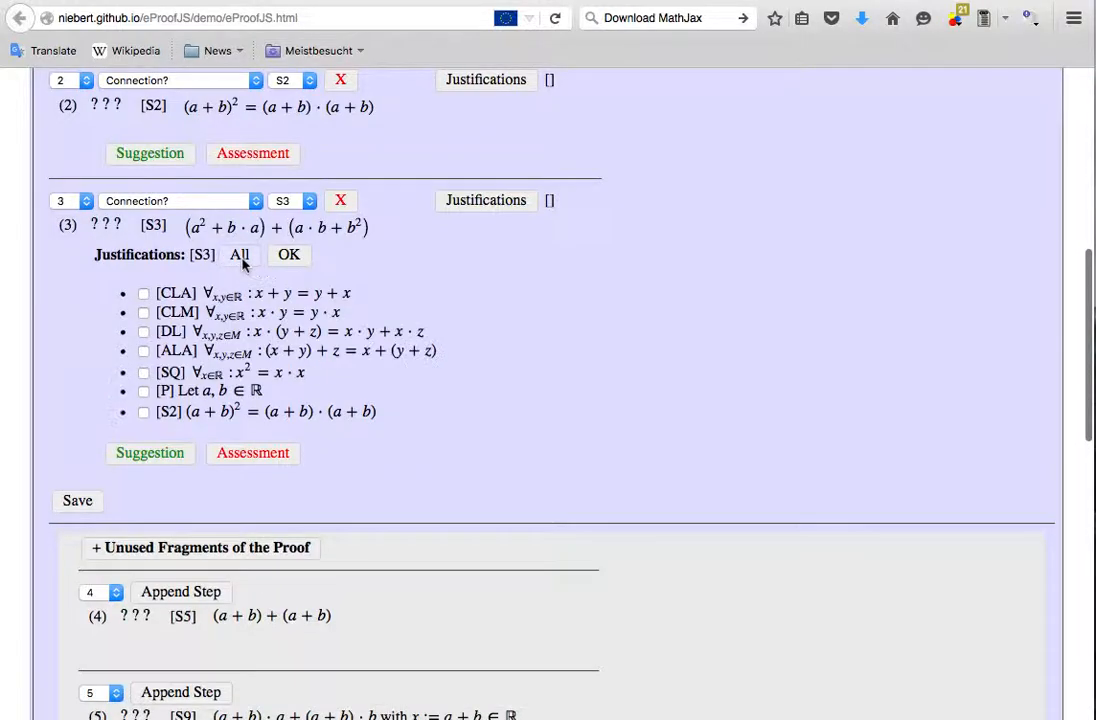
left_click(143, 333)
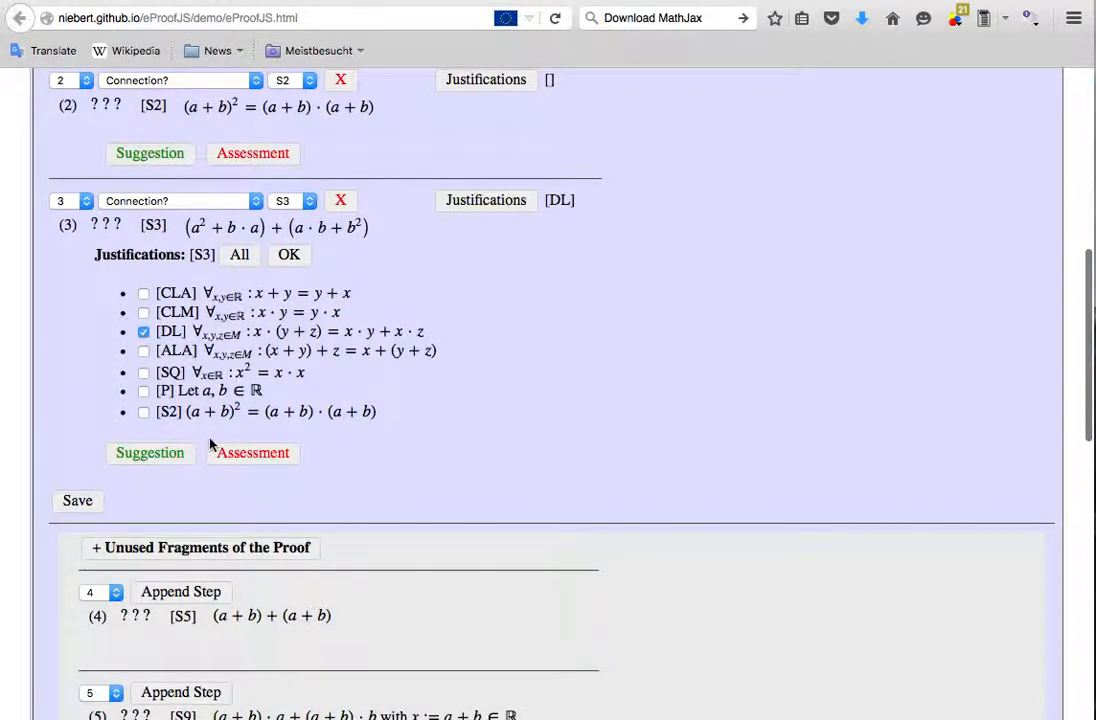
left_click(288, 256)
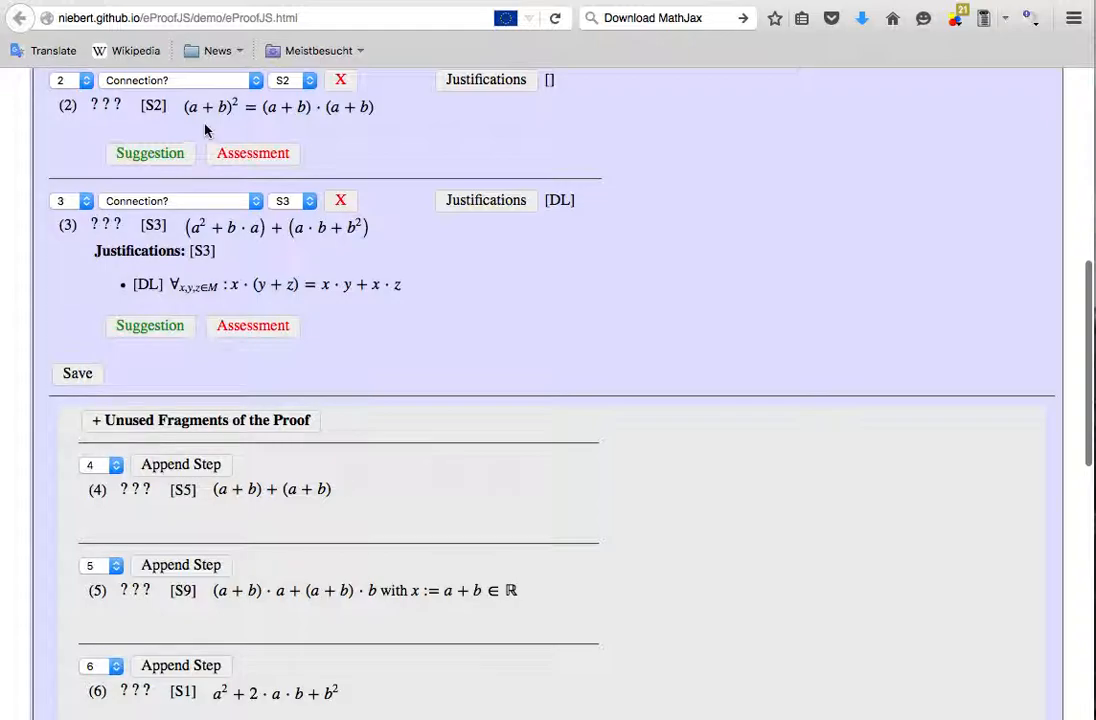
left_click(145, 202)
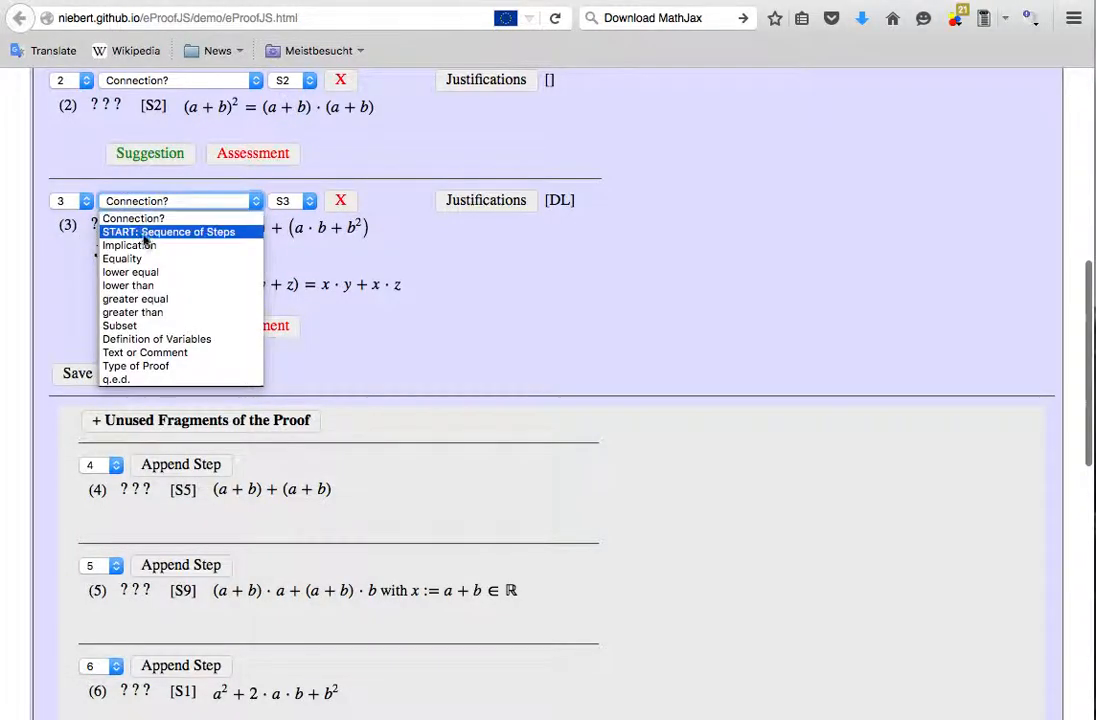
left_click(145, 259)
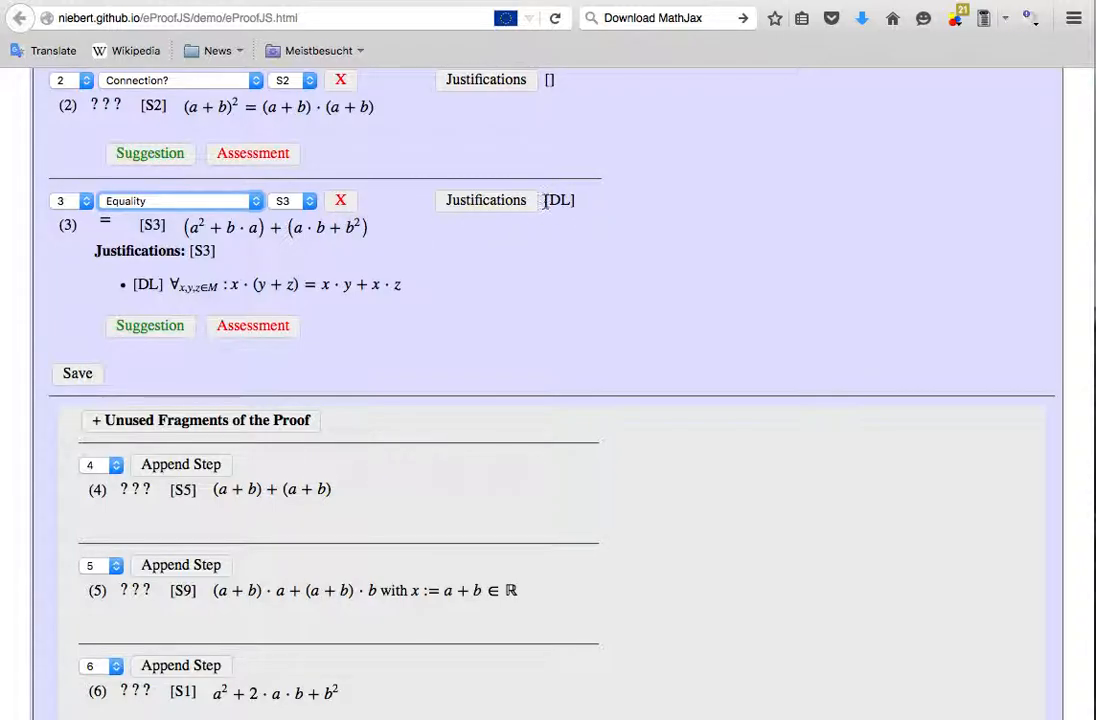
left_click(512, 202)
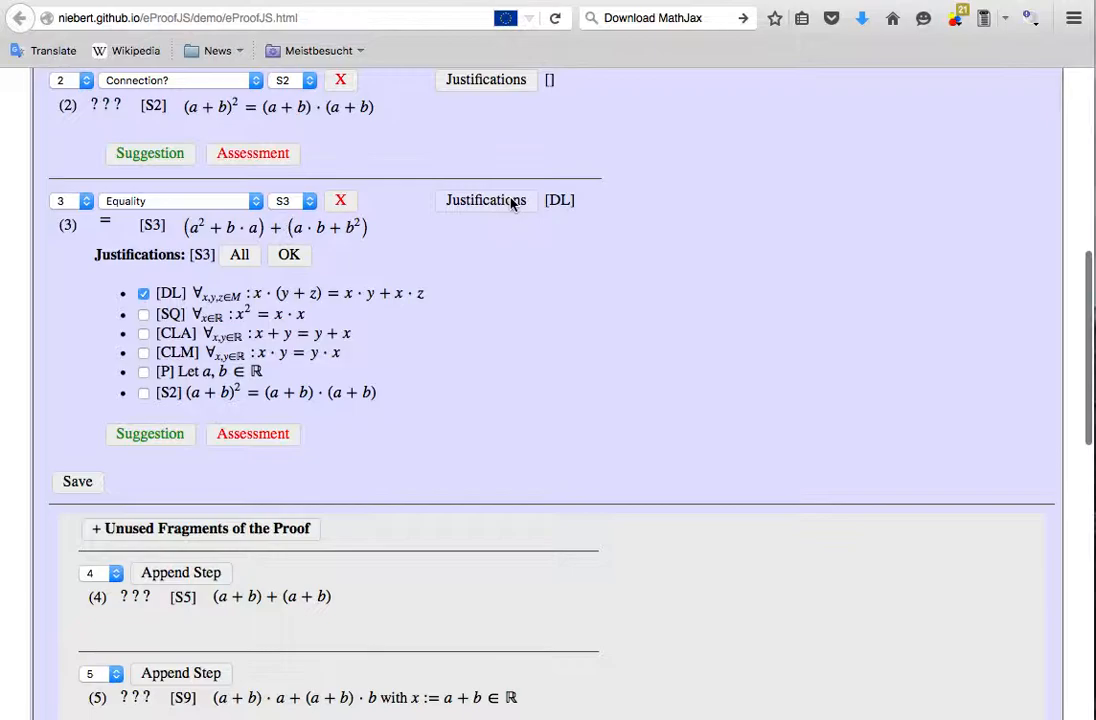
left_click(143, 315)
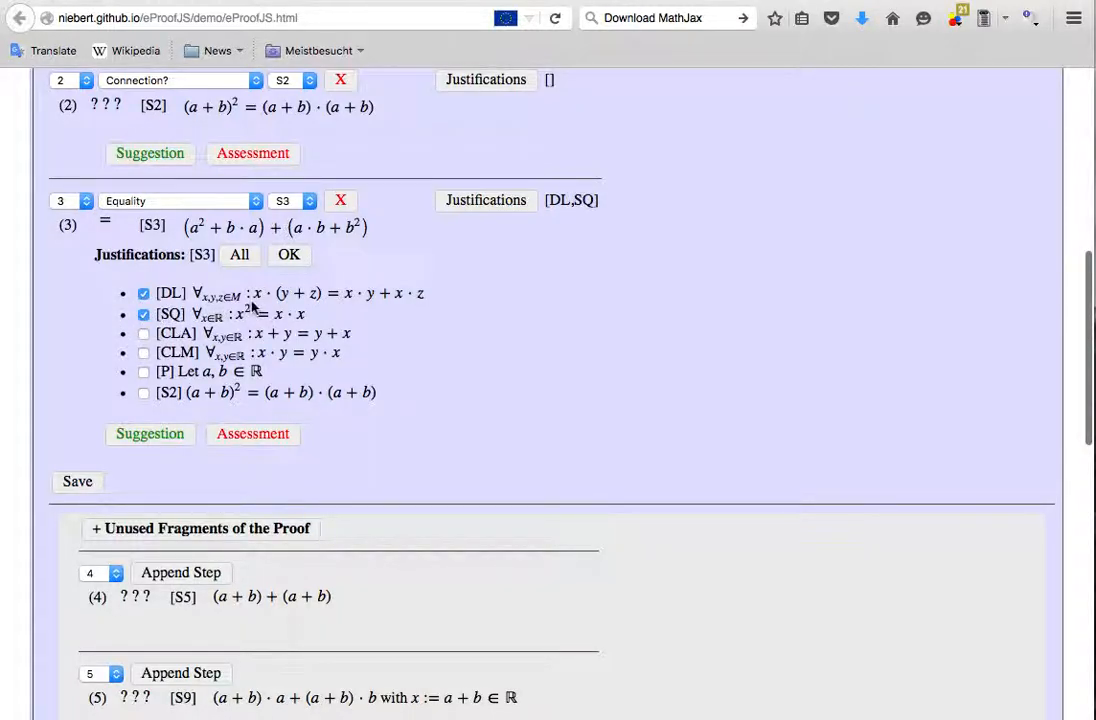
scroll(252, 308, "up", 2)
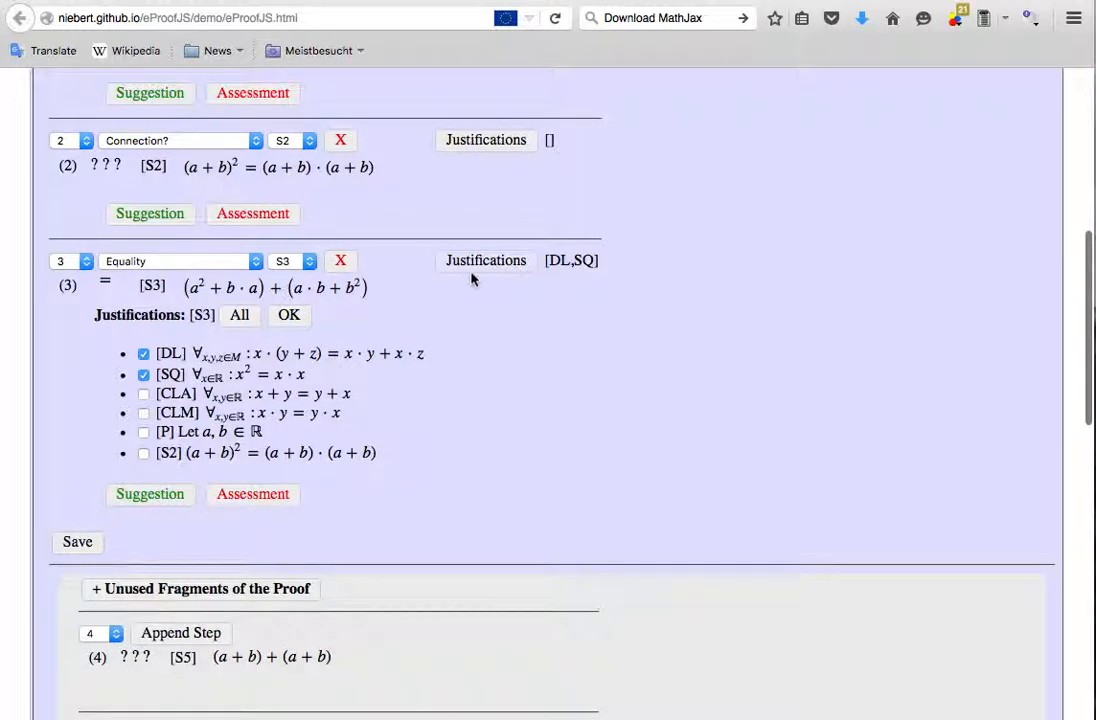
left_click(143, 374)
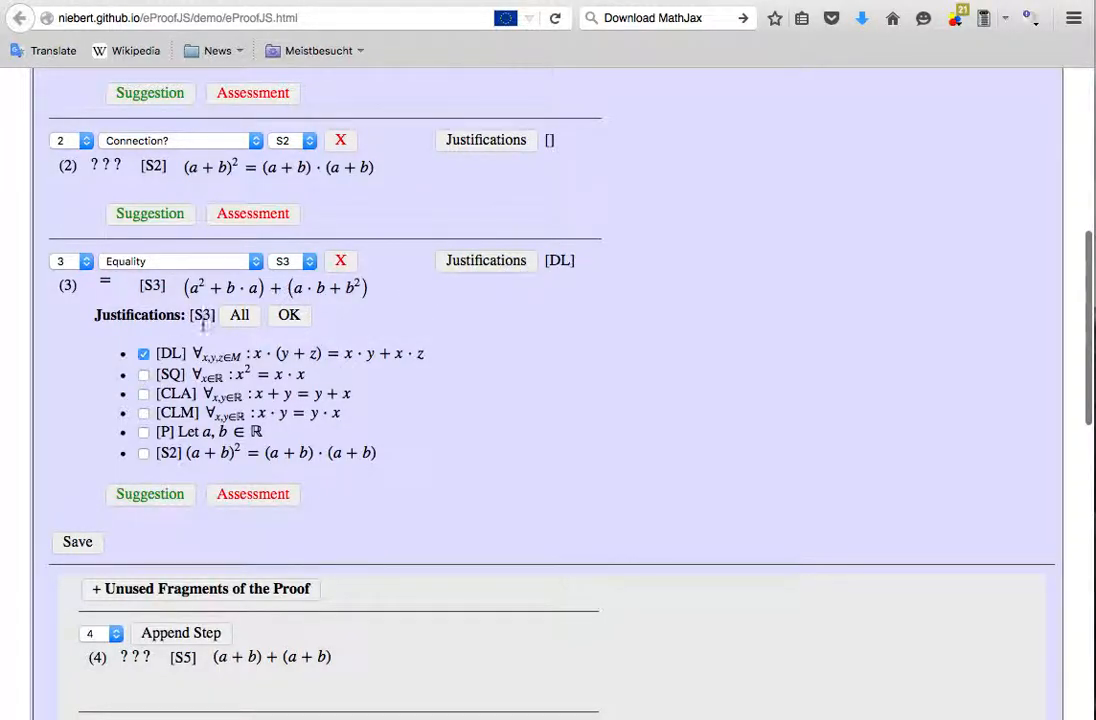
Assign [SQ] as the only justification of proof step 2, fragment [S2], and confirm the selection.
left_click(487, 139)
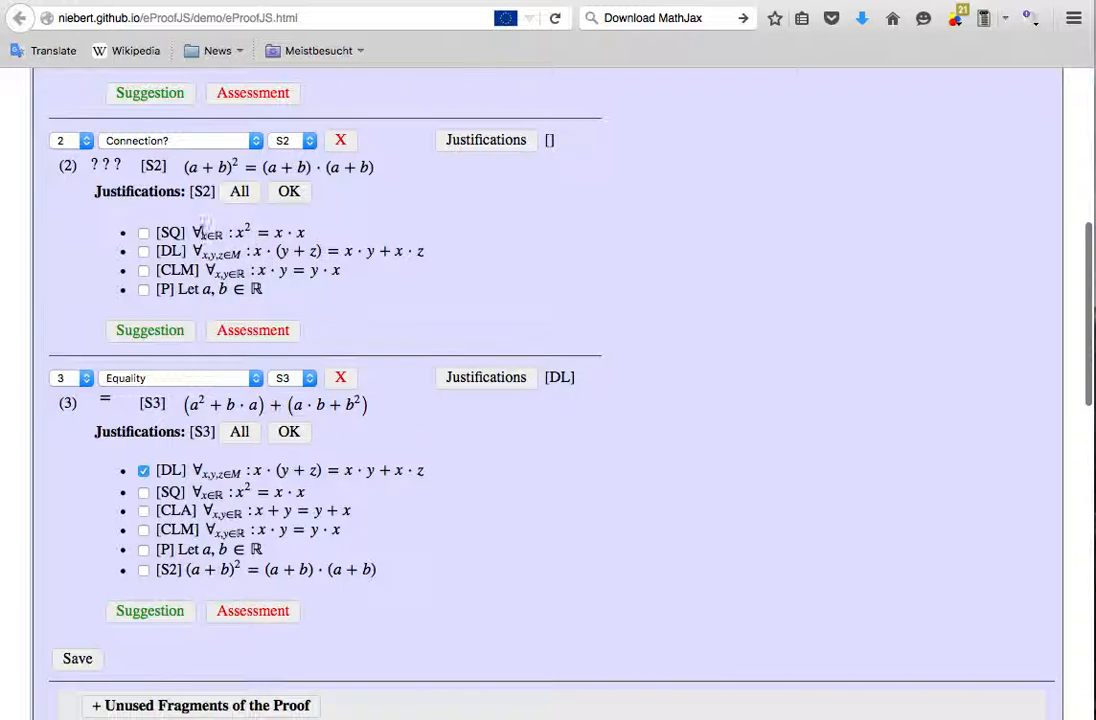
left_click(143, 232)
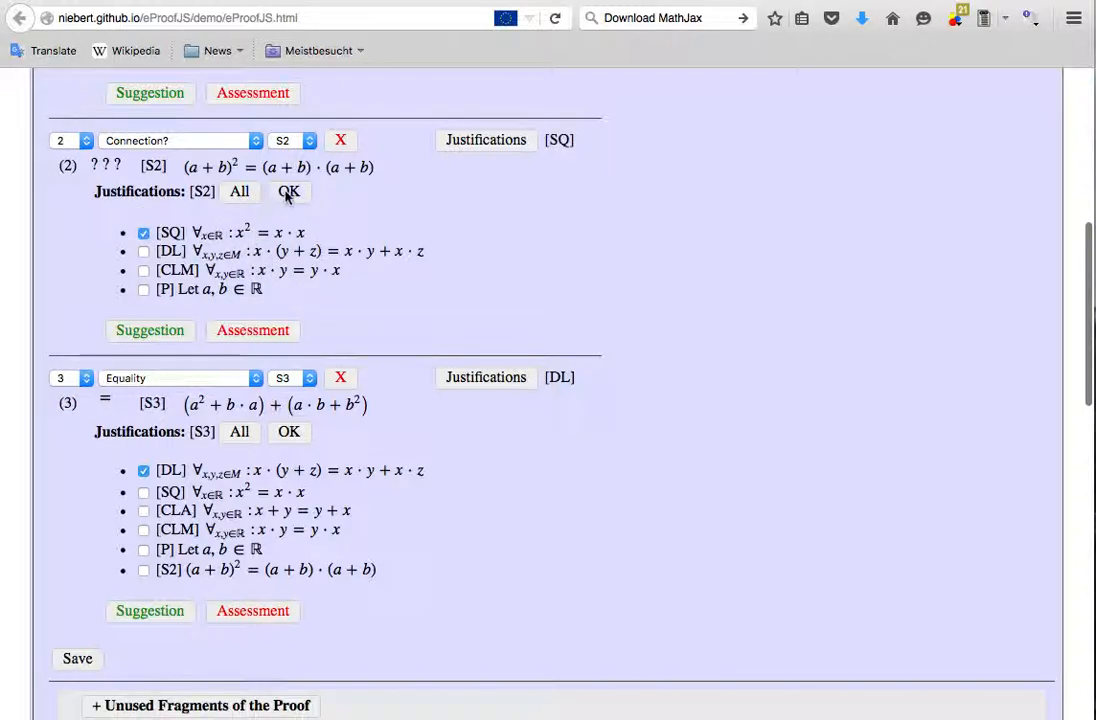
left_click(288, 192)
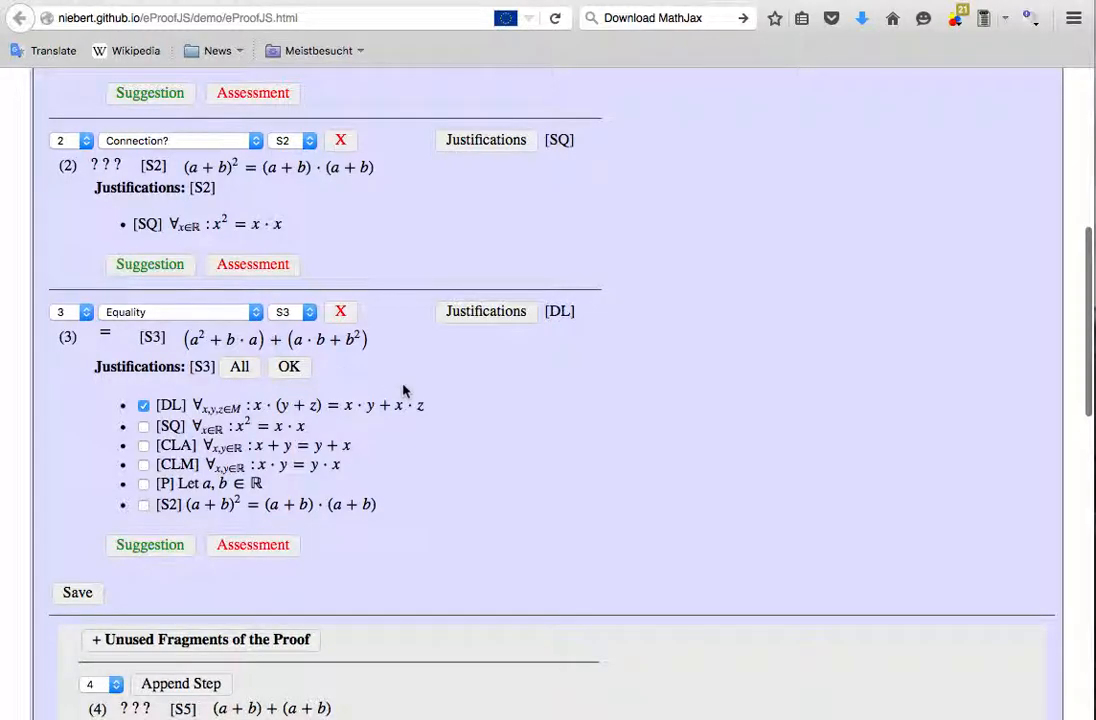
Check the assessment of proof step 2 and set that step's connection to START: Sequence of Steps.
left_click(263, 265)
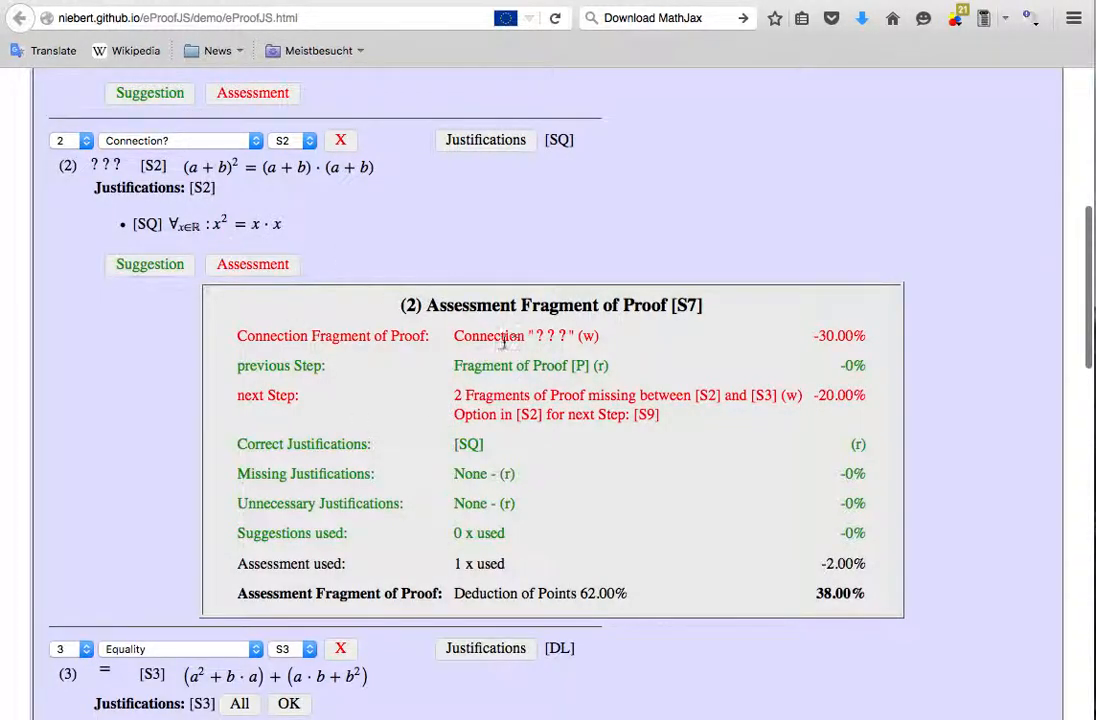
left_click(180, 141)
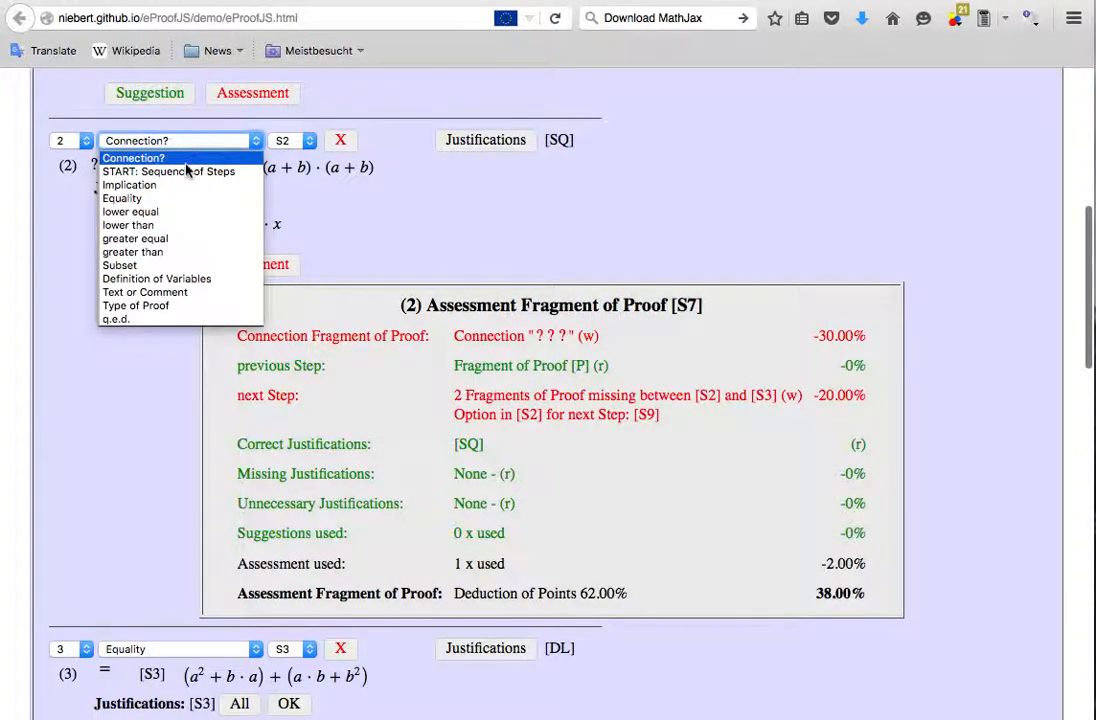
left_click(220, 172)
left_click(285, 264)
Assess proof step 3 and review the point deductions for its connection, neighbouring steps and justifications.
scroll(458, 293, "down", 2)
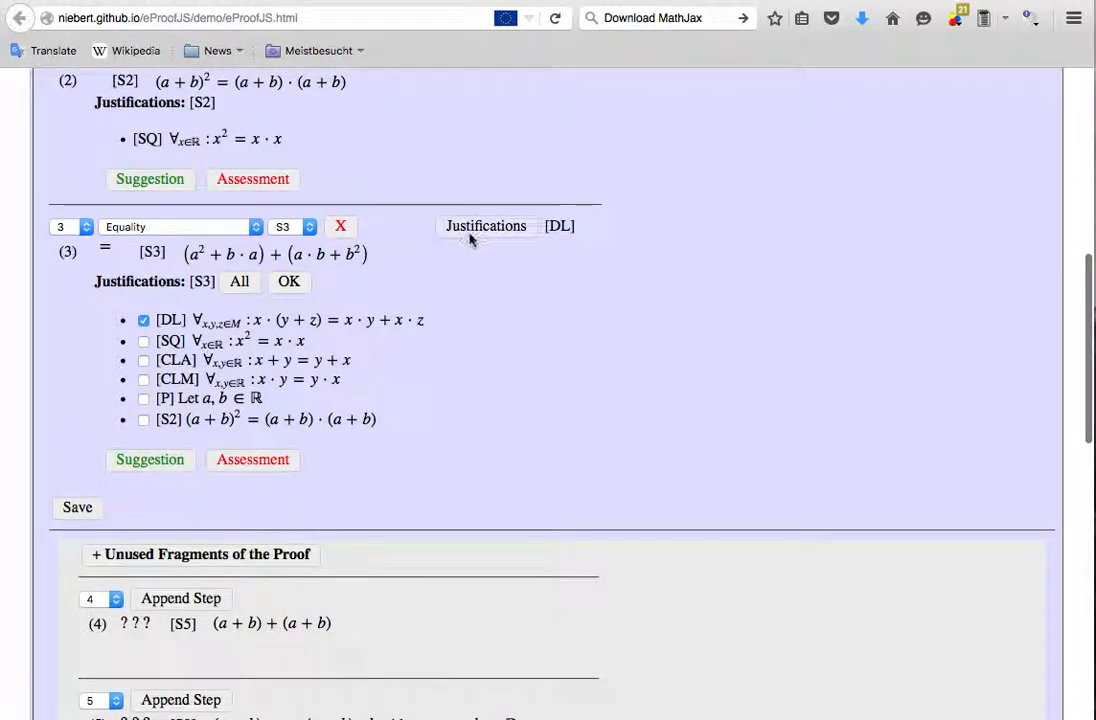
left_click(263, 455)
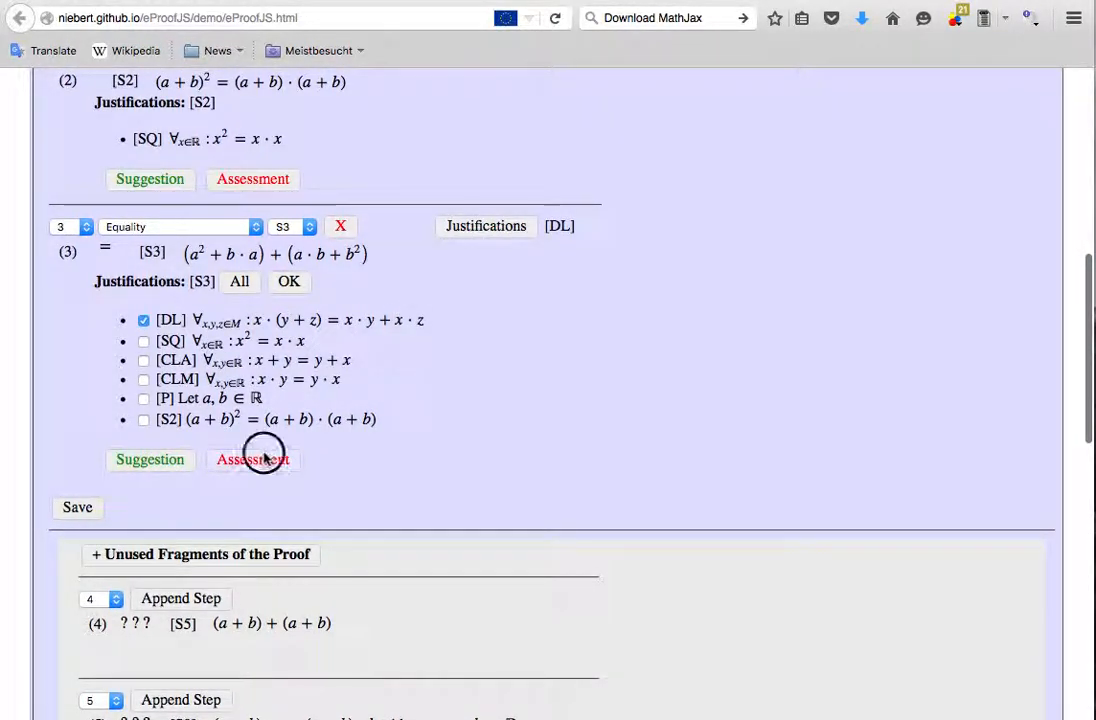
scroll(514, 453, "down", 3)
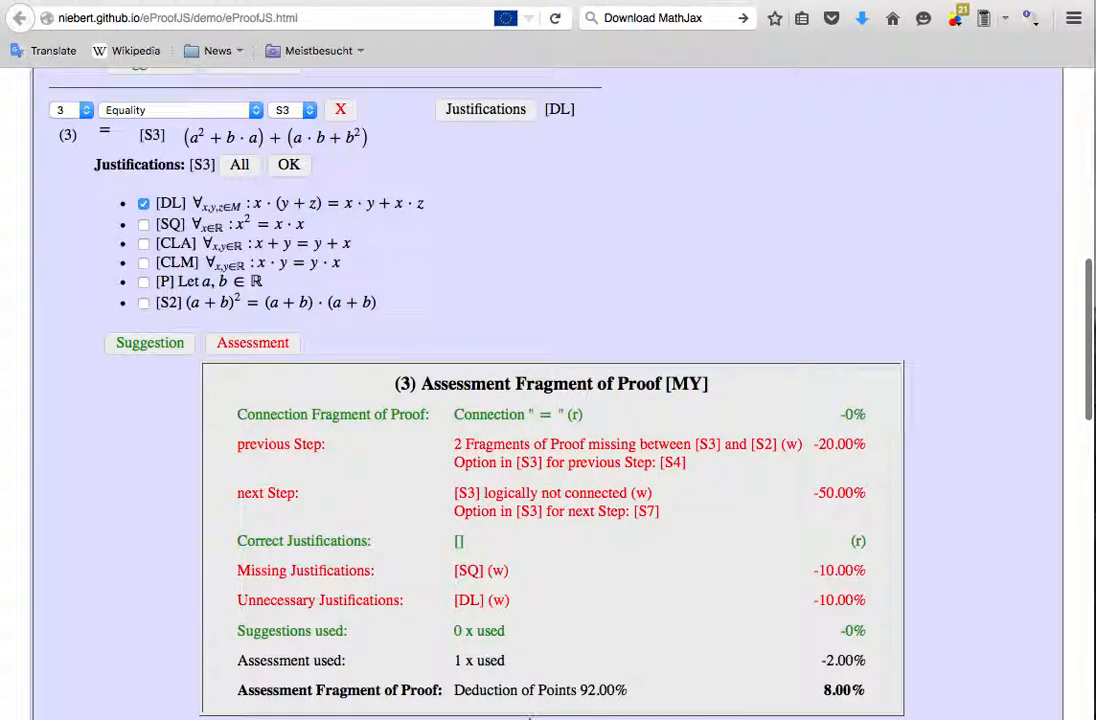
scroll(557, 620, "down", 3)
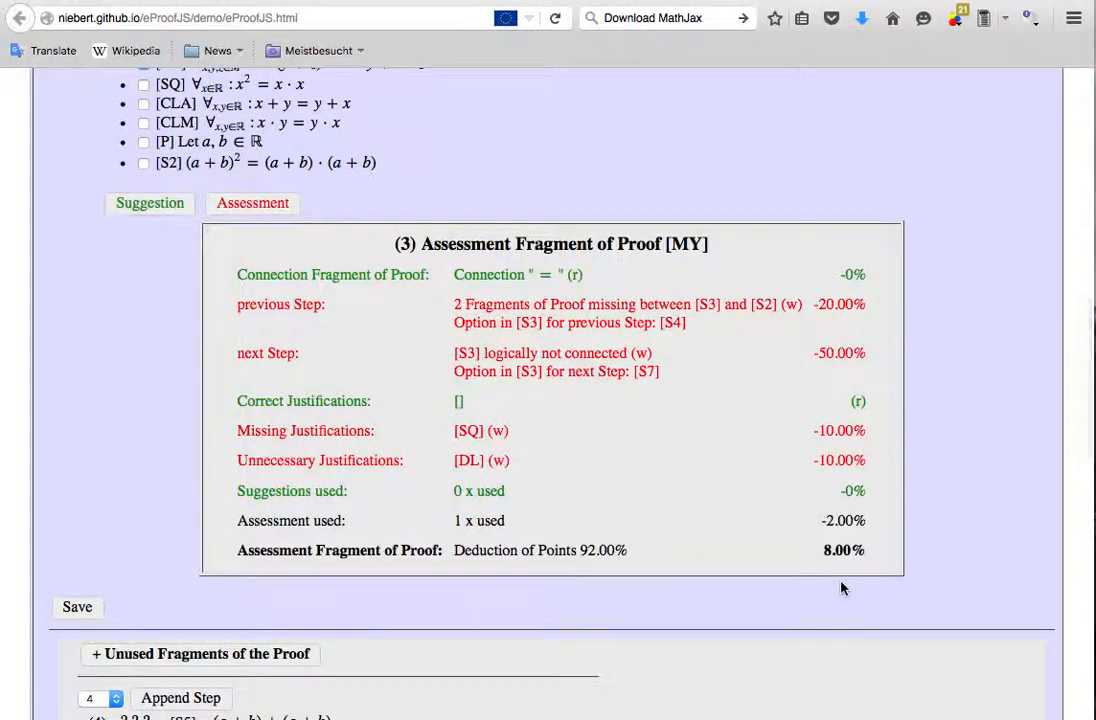
scroll(842, 587, "up", 2)
scroll(842, 587, "up", 4)
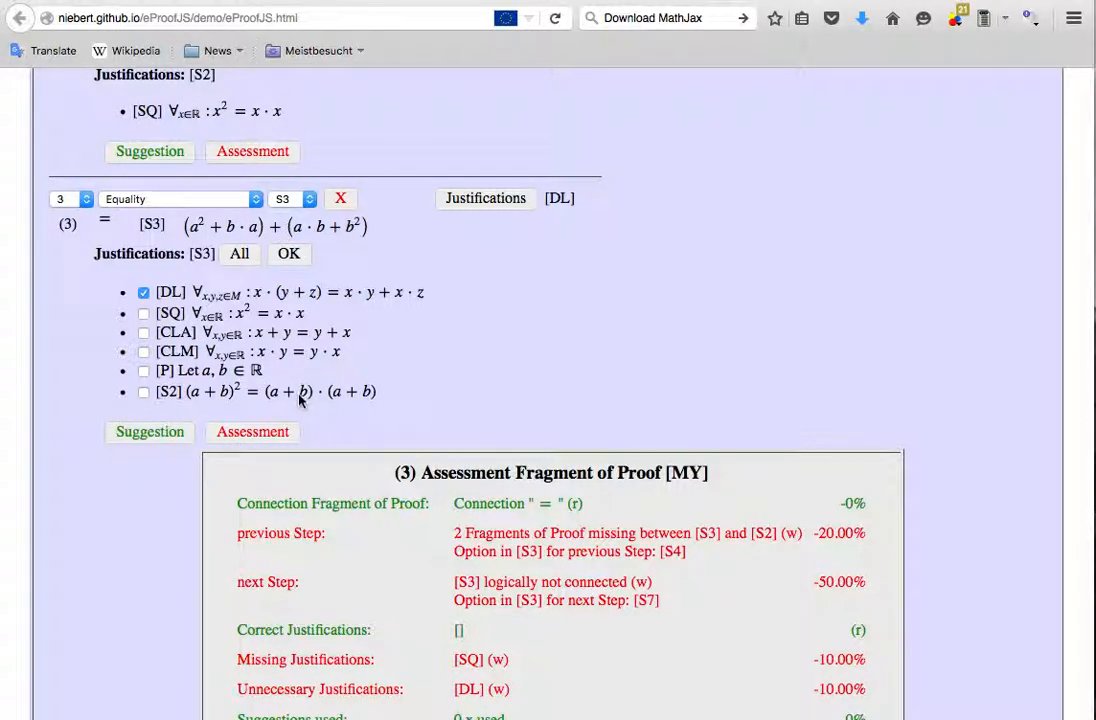
scroll(340, 428, "down", 4)
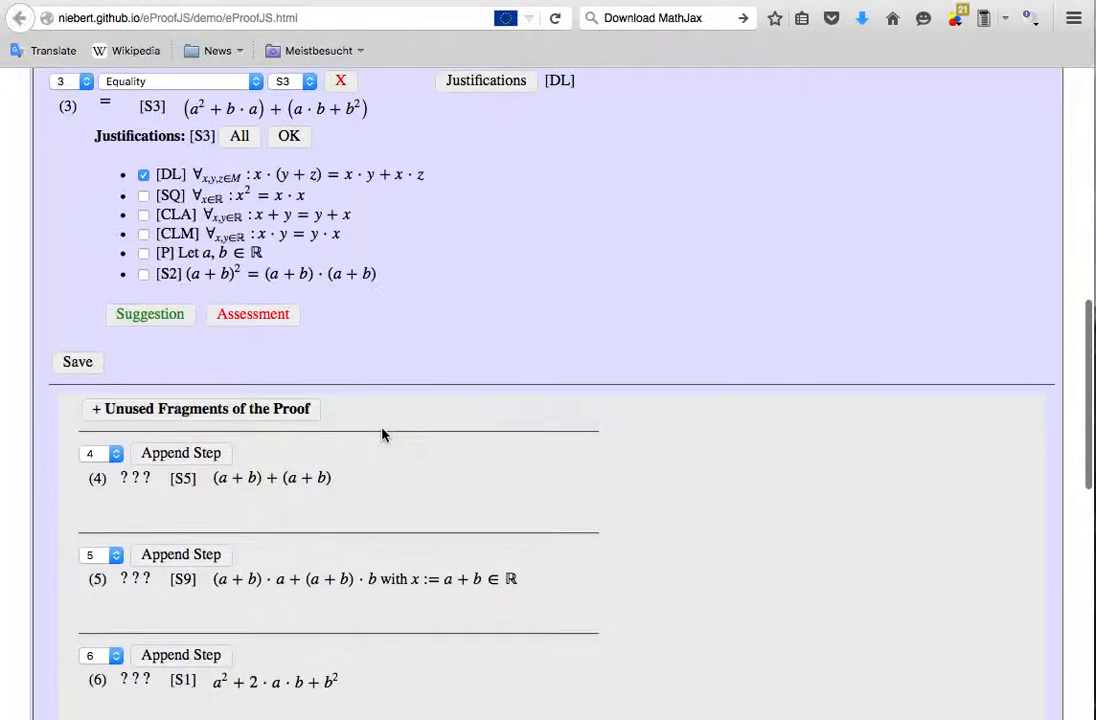
Collapse the unused fragments, run the assessment of the whole proof and examine the deductions for each step down to the summary.
left_click(159, 335)
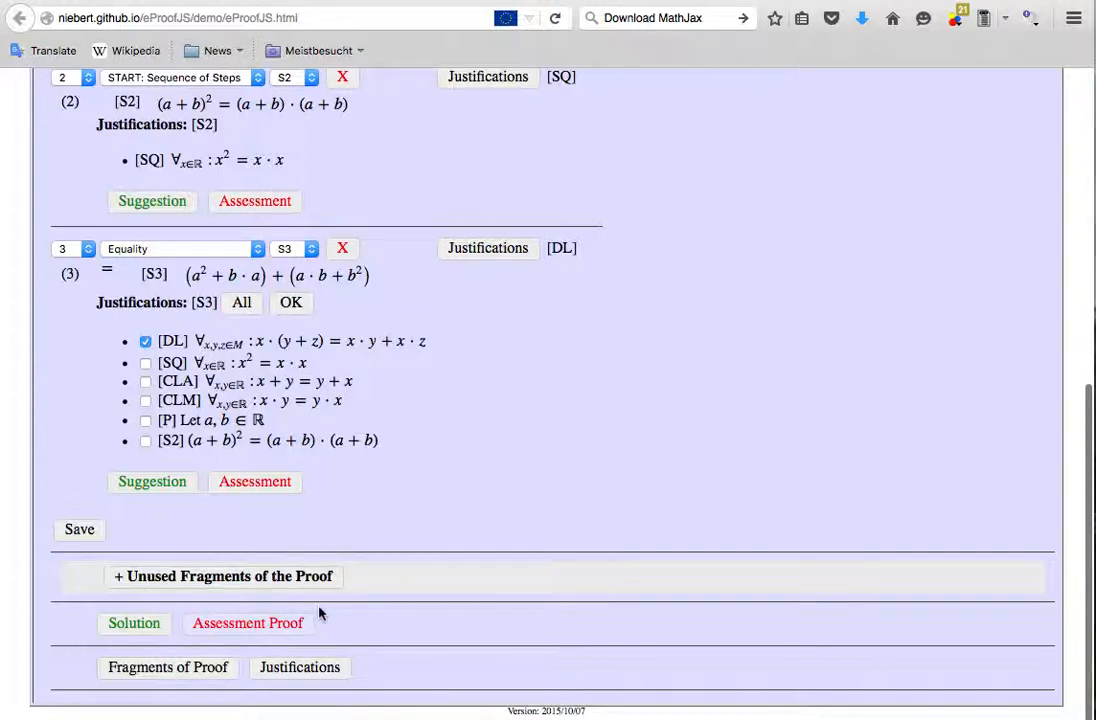
left_click(261, 625)
scroll(262, 625, "down", 5)
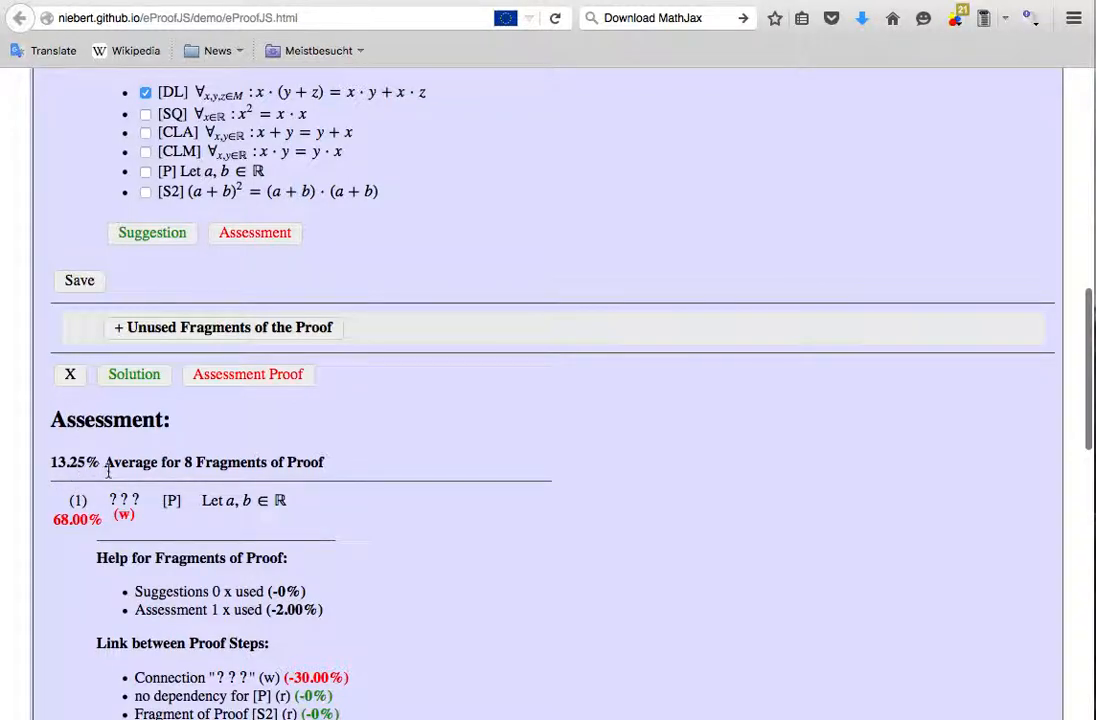
scroll(178, 477, "down", 2)
scroll(178, 477, "down", 7)
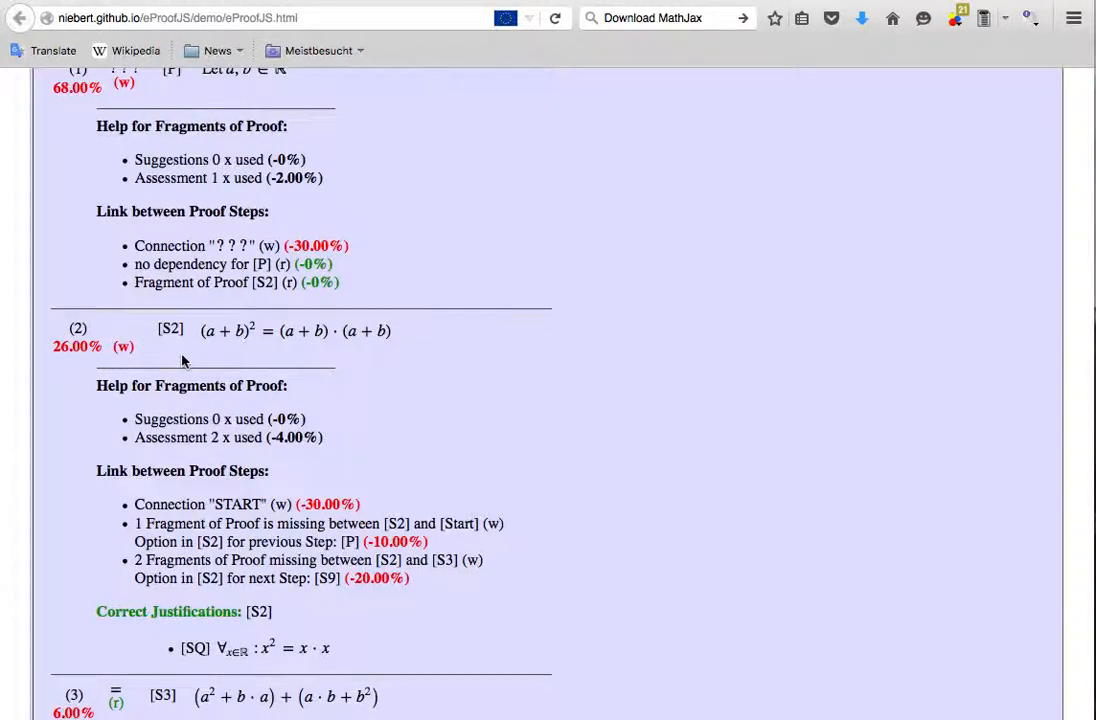
scroll(176, 420, "down", 3)
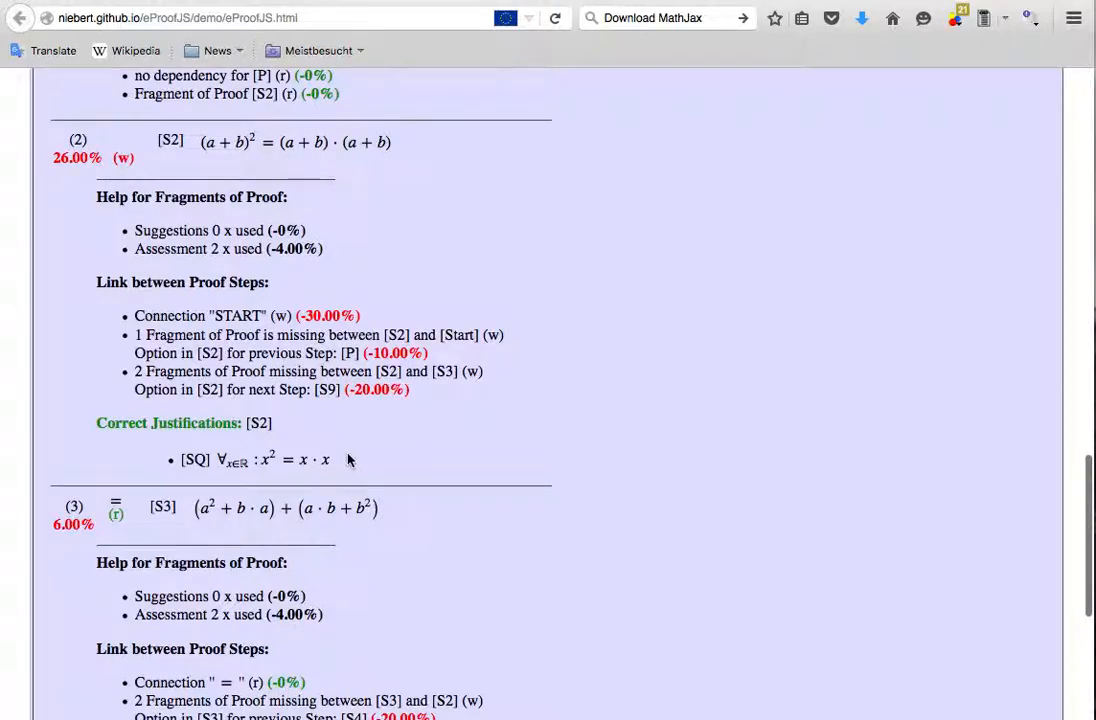
scroll(358, 545, "down", 3)
scroll(358, 545, "down", 2)
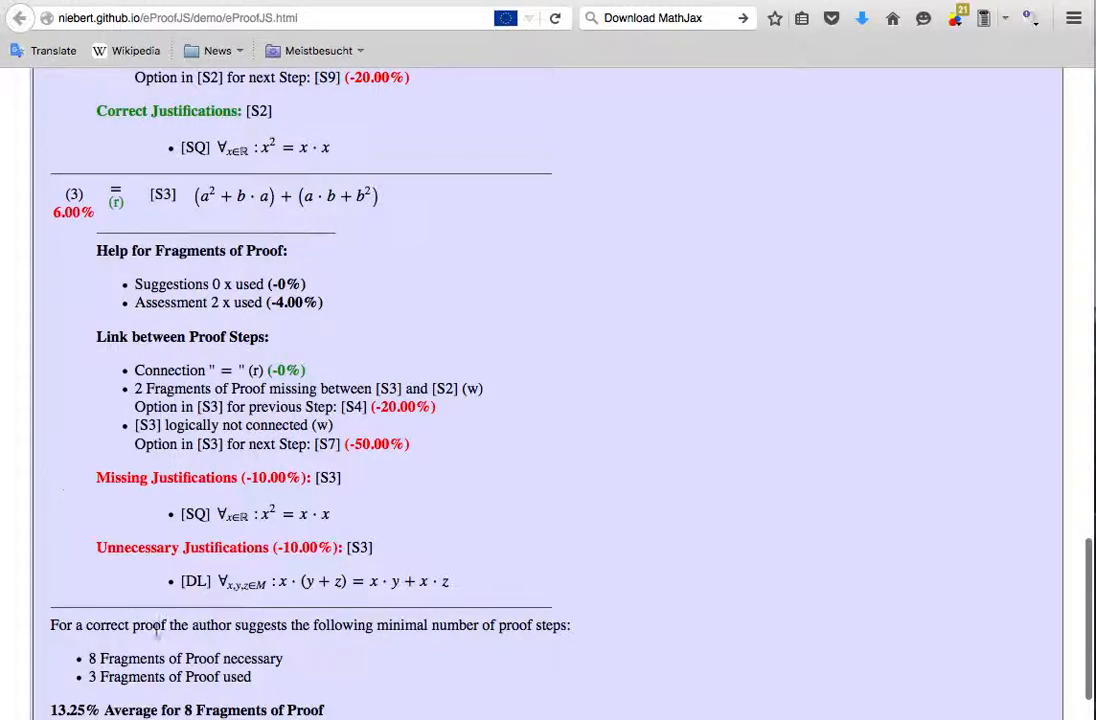
scroll(477, 515, "down", 2)
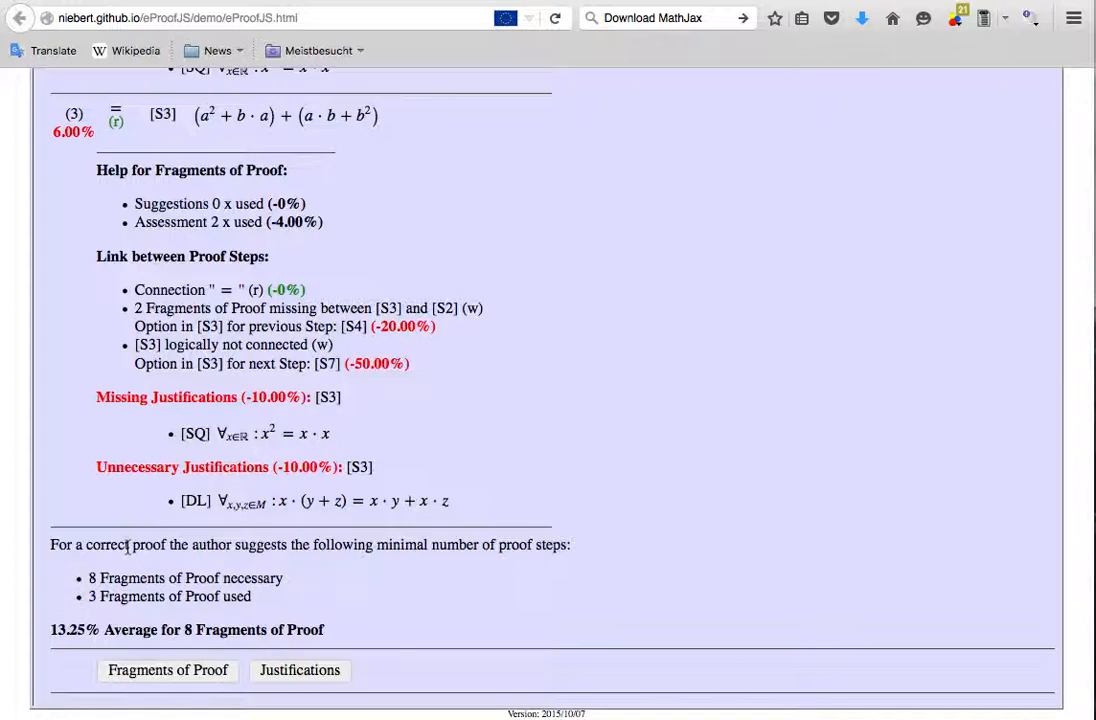
scroll(205, 548, "up", 2)
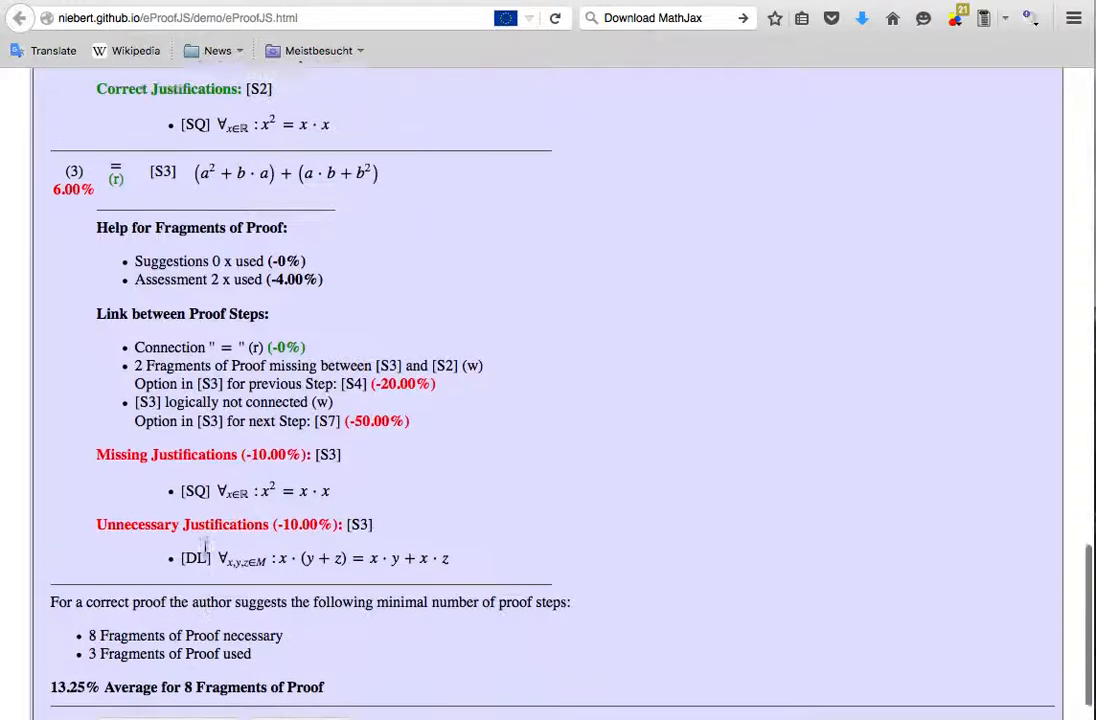
scroll(180, 650, "down", 3)
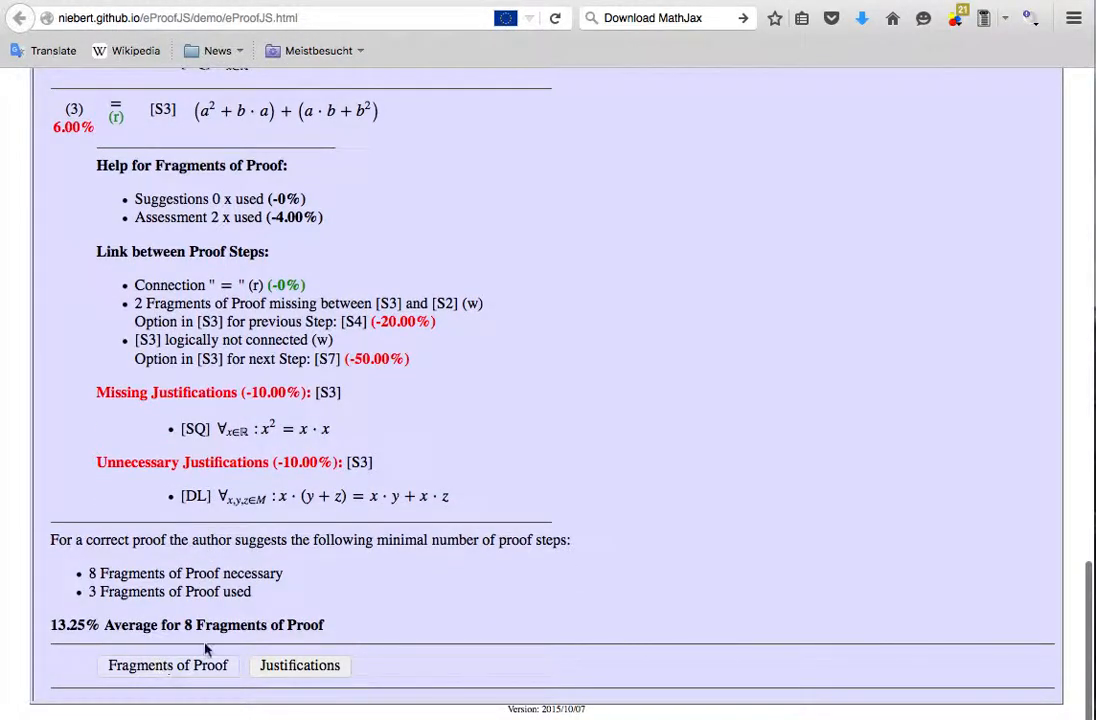
Display the list of all proof fragments and switch it to the list of available justifications.
left_click(160, 664)
scroll(315, 612, "down", 5)
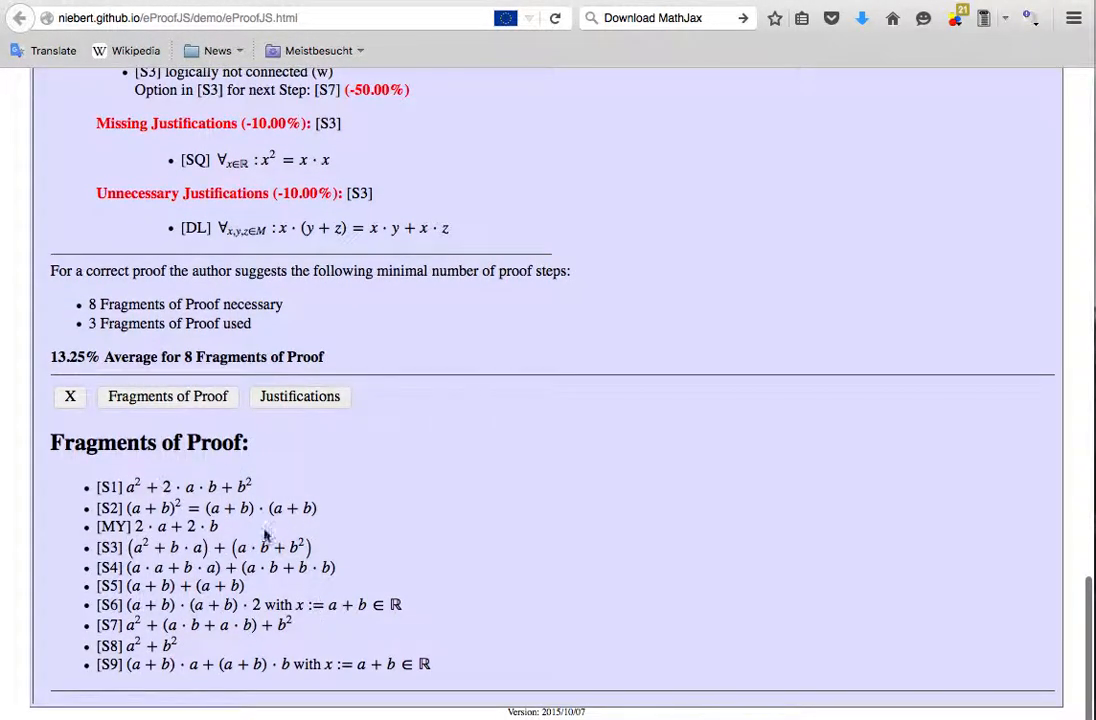
left_click(301, 396)
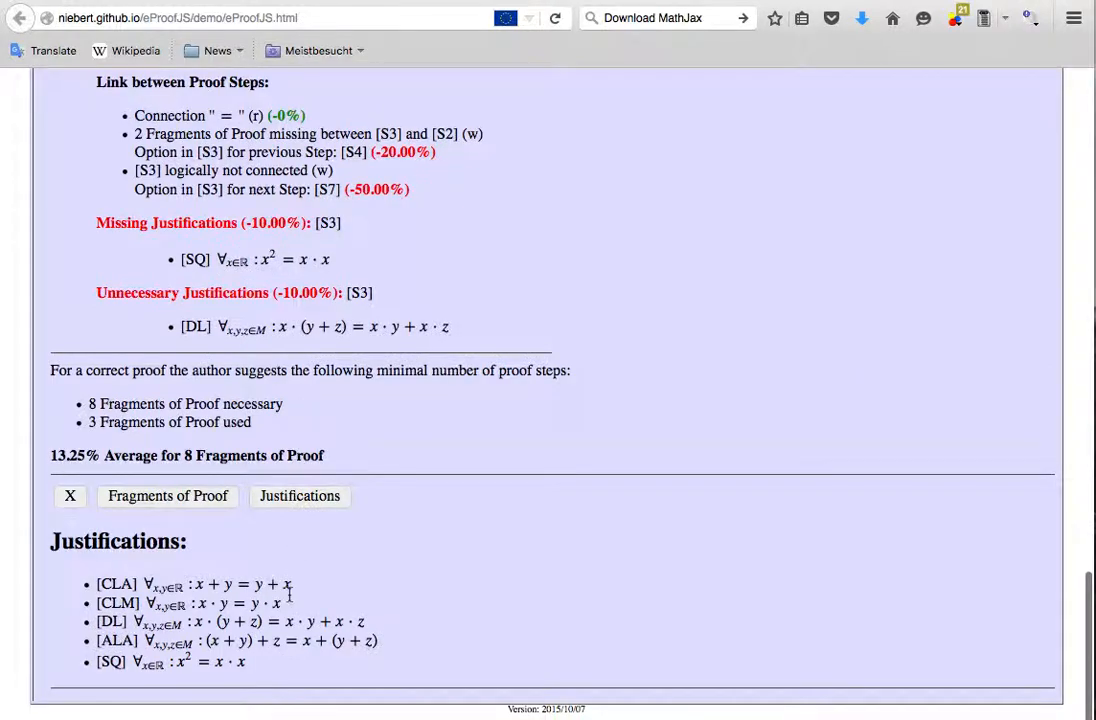
Hide the whole-proof assessment and return to the beginning of the Binomial Law proof.
scroll(380, 598, "up", 15)
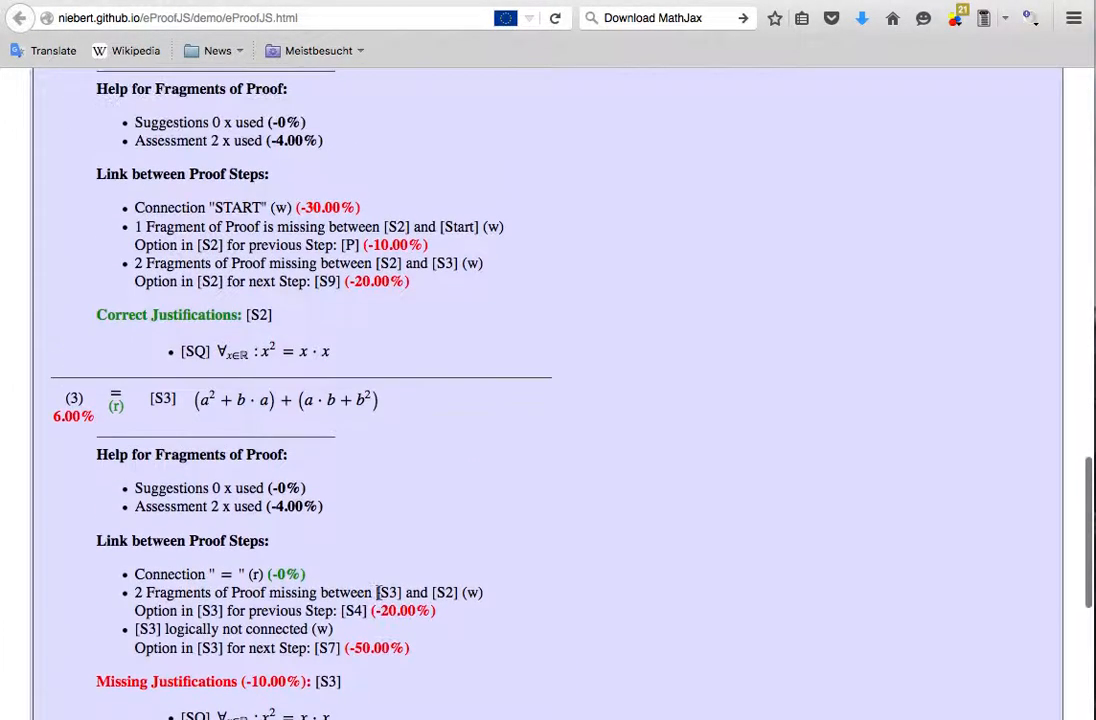
scroll(380, 598, "up", 5)
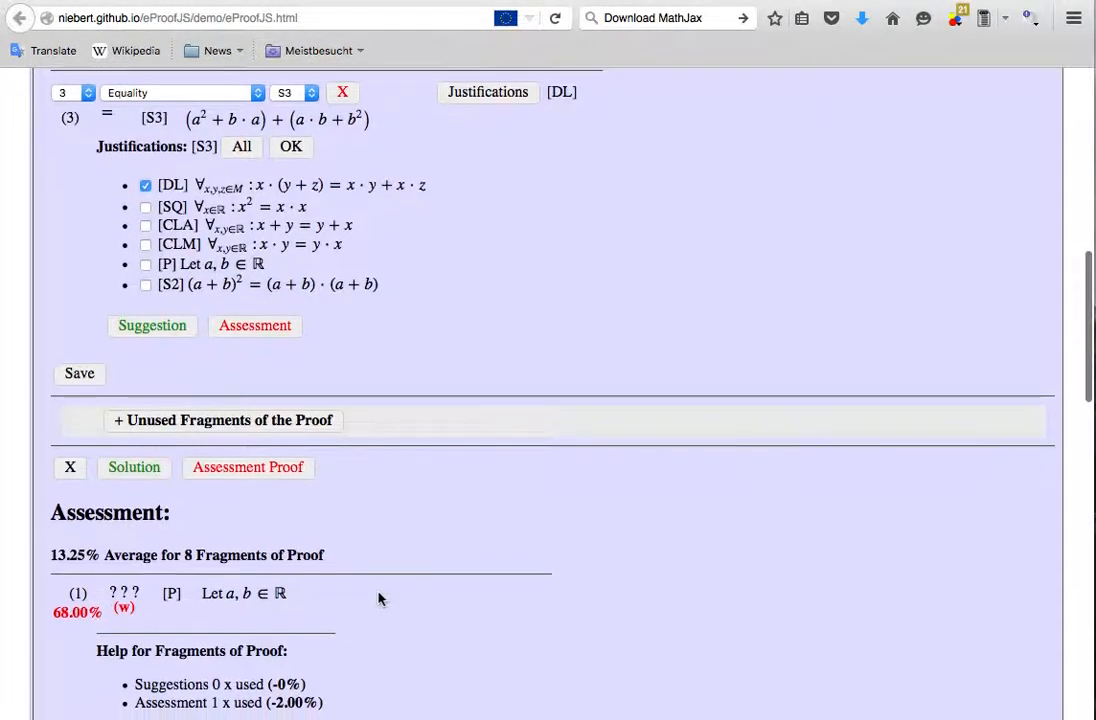
left_click(277, 470)
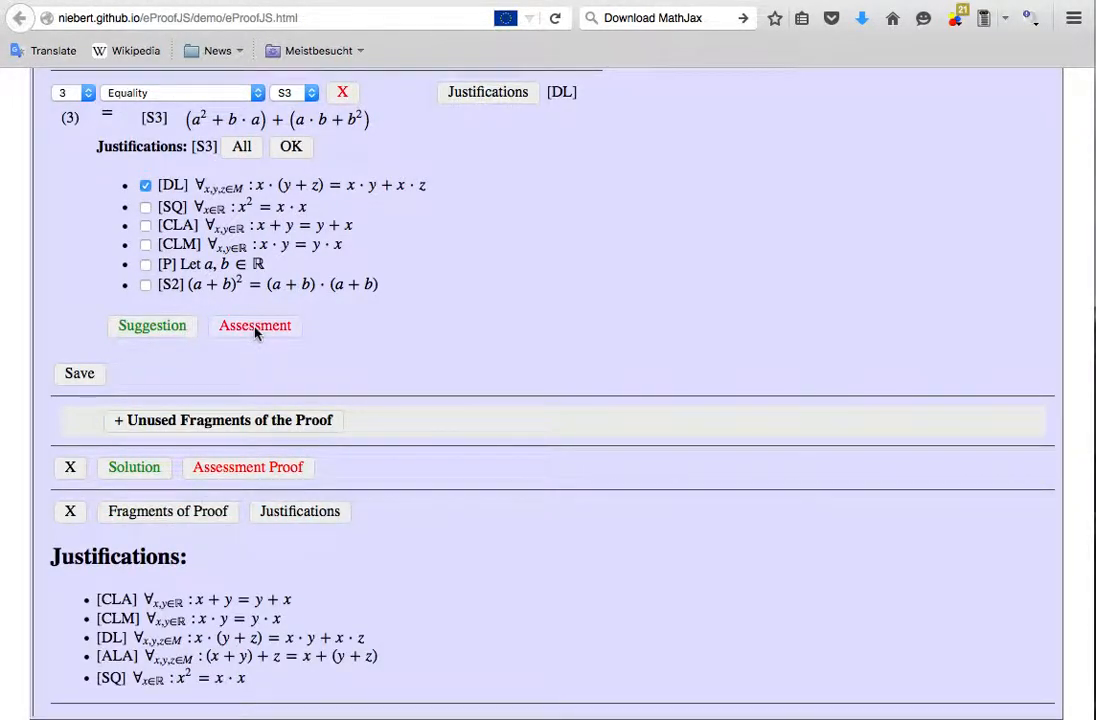
scroll(338, 348, "up", 8)
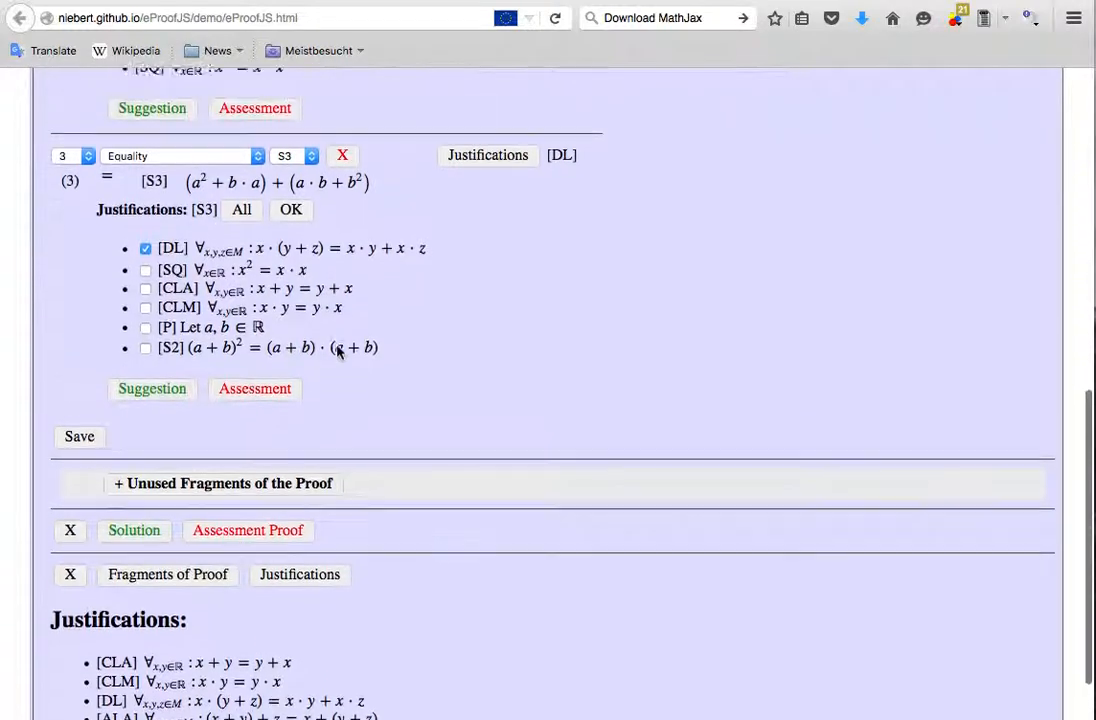
scroll(338, 350, "up", 5)
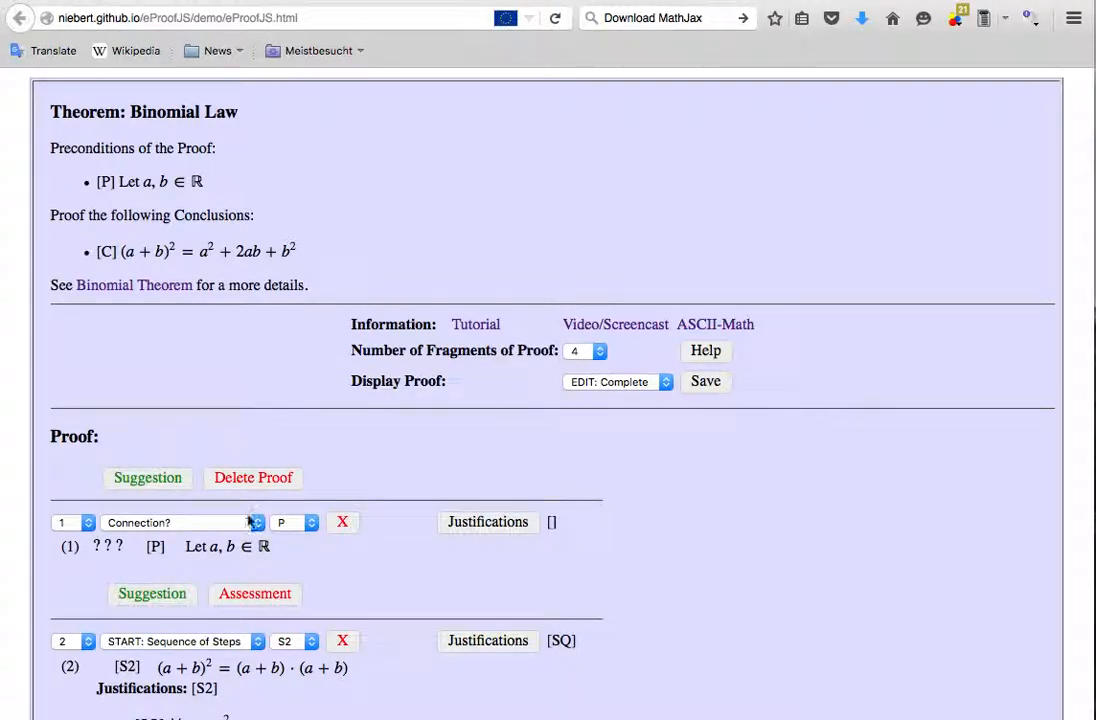
Expand the unused fragments and append the editable fragment [MY] to the proof as step 4.
scroll(294, 516, "down", 10)
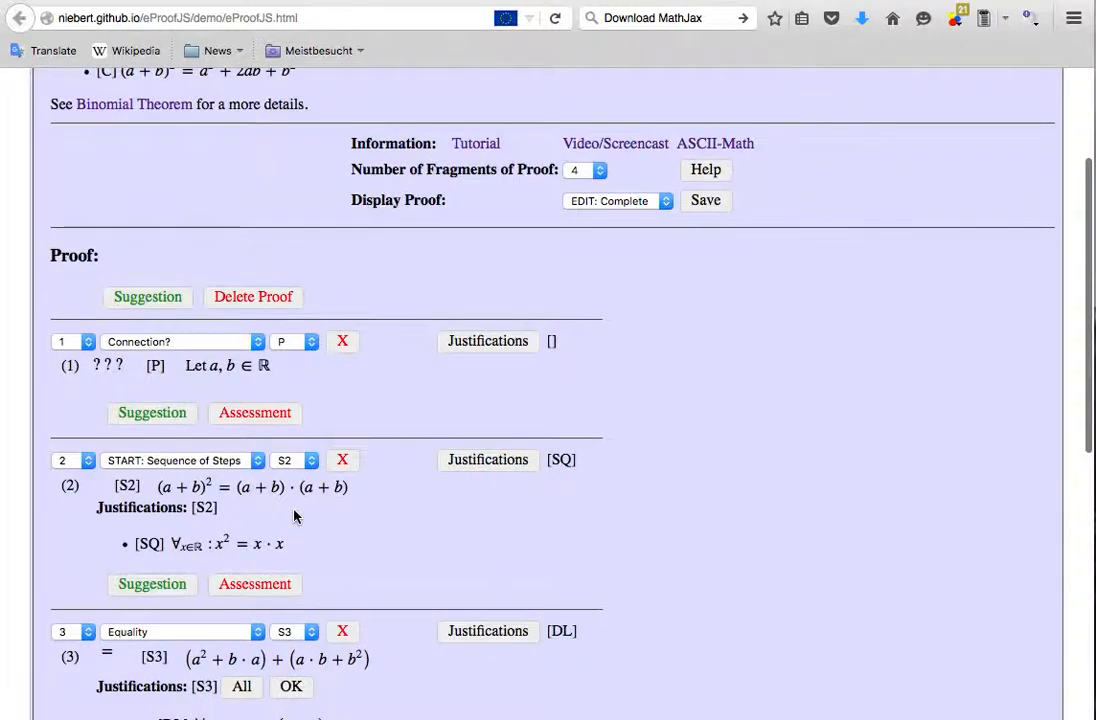
left_click(274, 633)
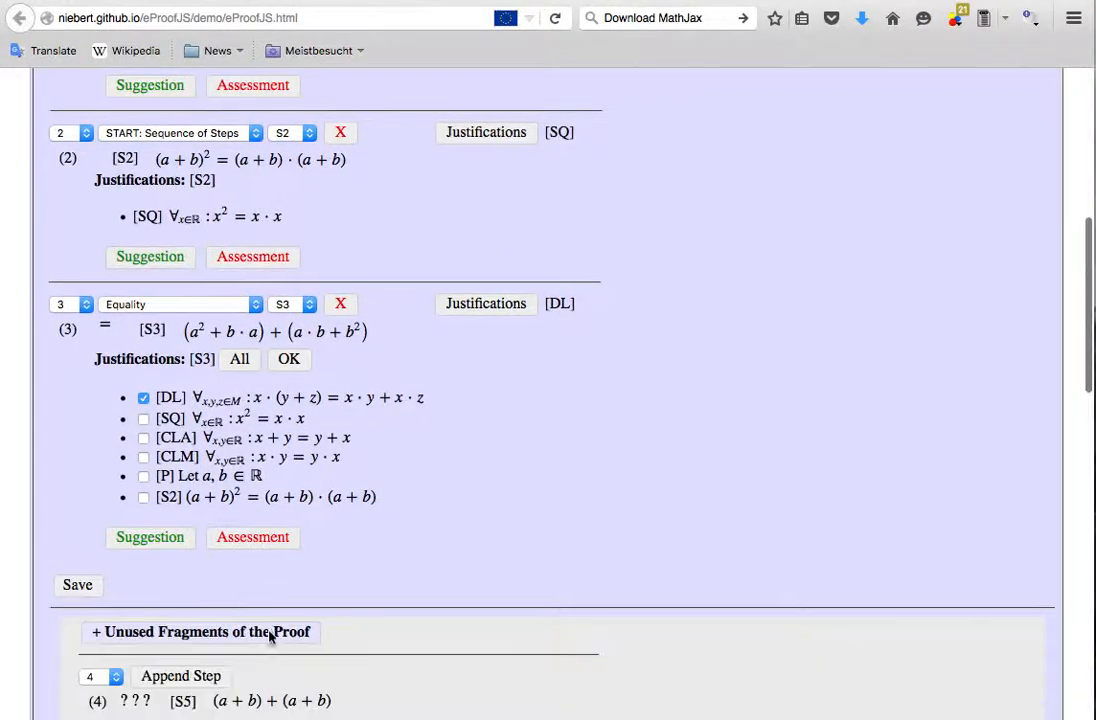
scroll(445, 549, "down", 6)
scroll(445, 549, "down", 8)
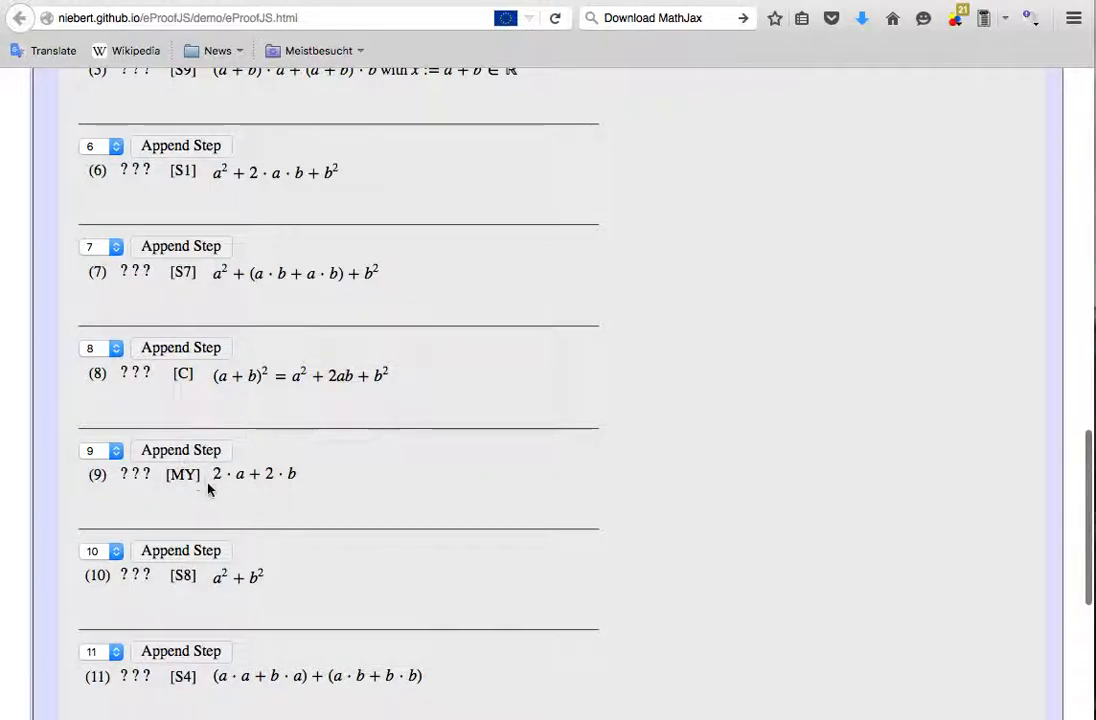
left_click(207, 451)
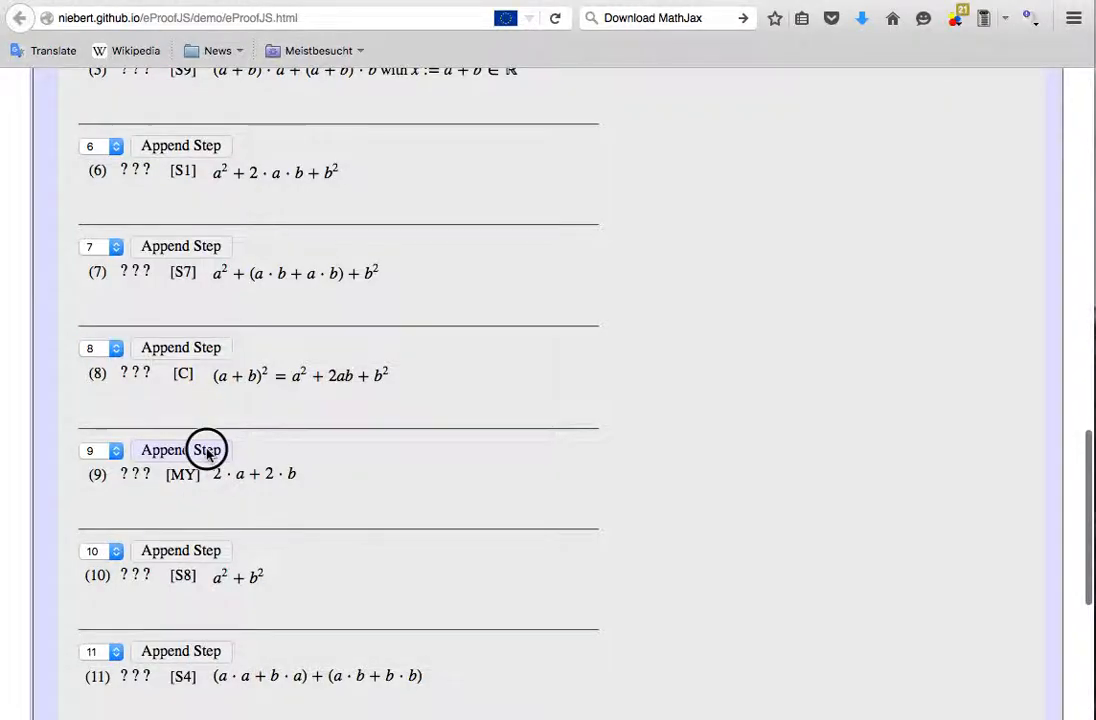
left_click(598, 355)
scroll(598, 364, "up", 5)
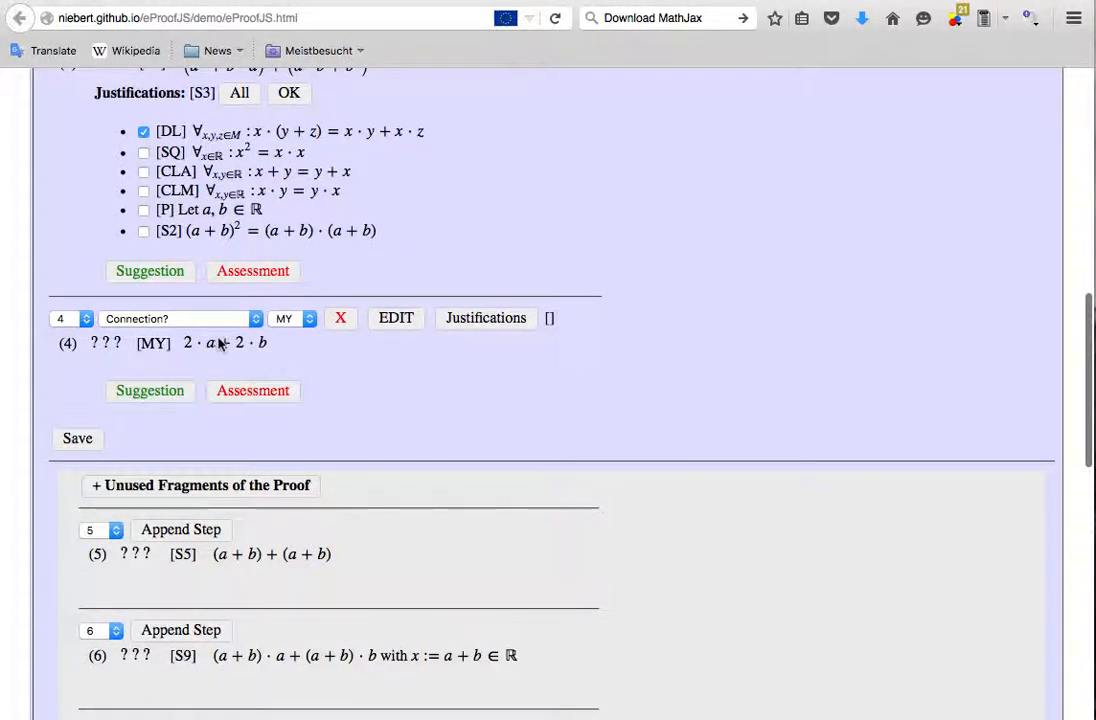
Edit the [MY] fragment in step 4 to read `2*a+2*b+4*x^2` and save the formula.
left_click(393, 320)
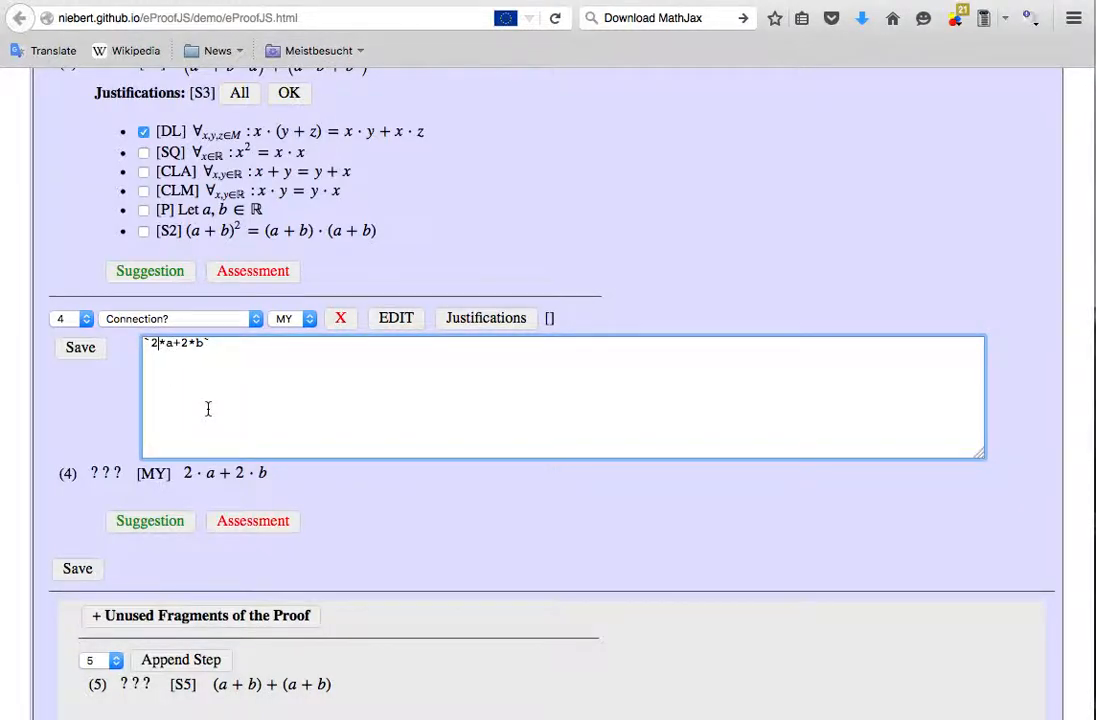
left_click(188, 343)
key("Right")
key("Right")
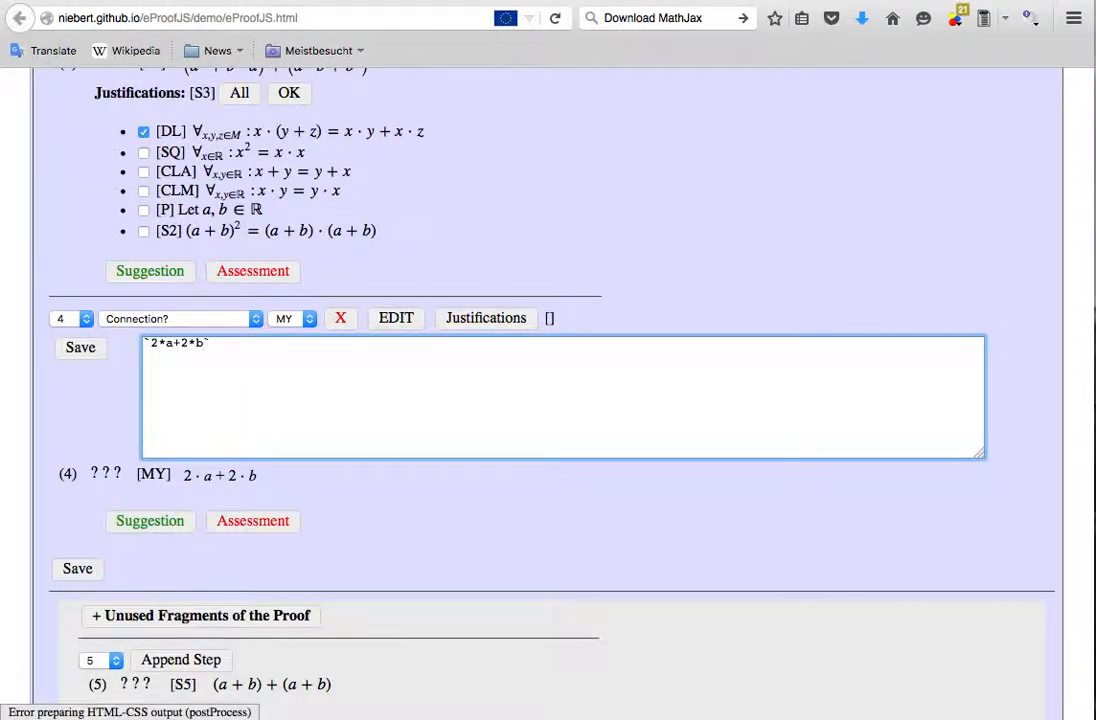
type("+4")
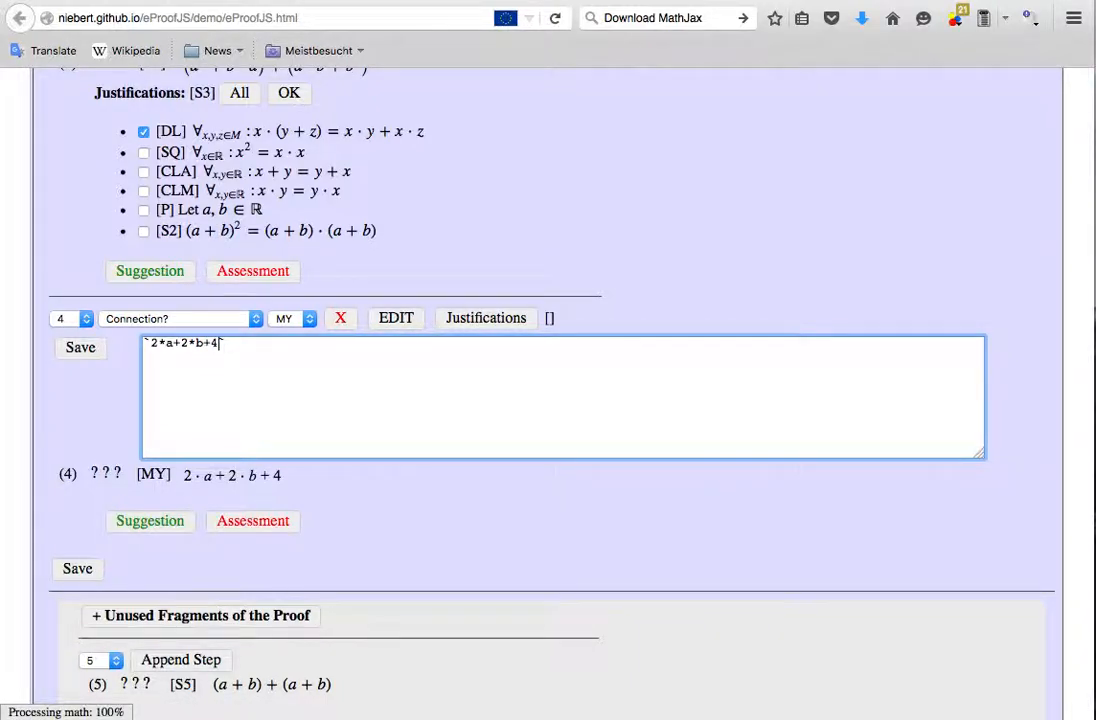
type("*x^")
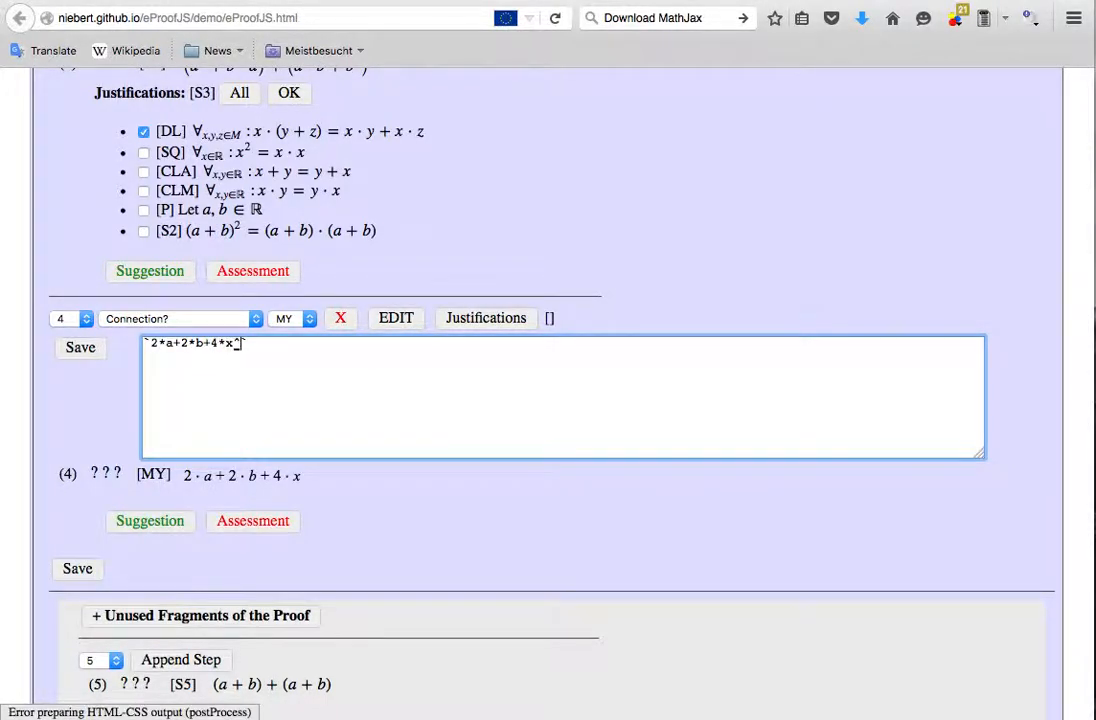
type("2")
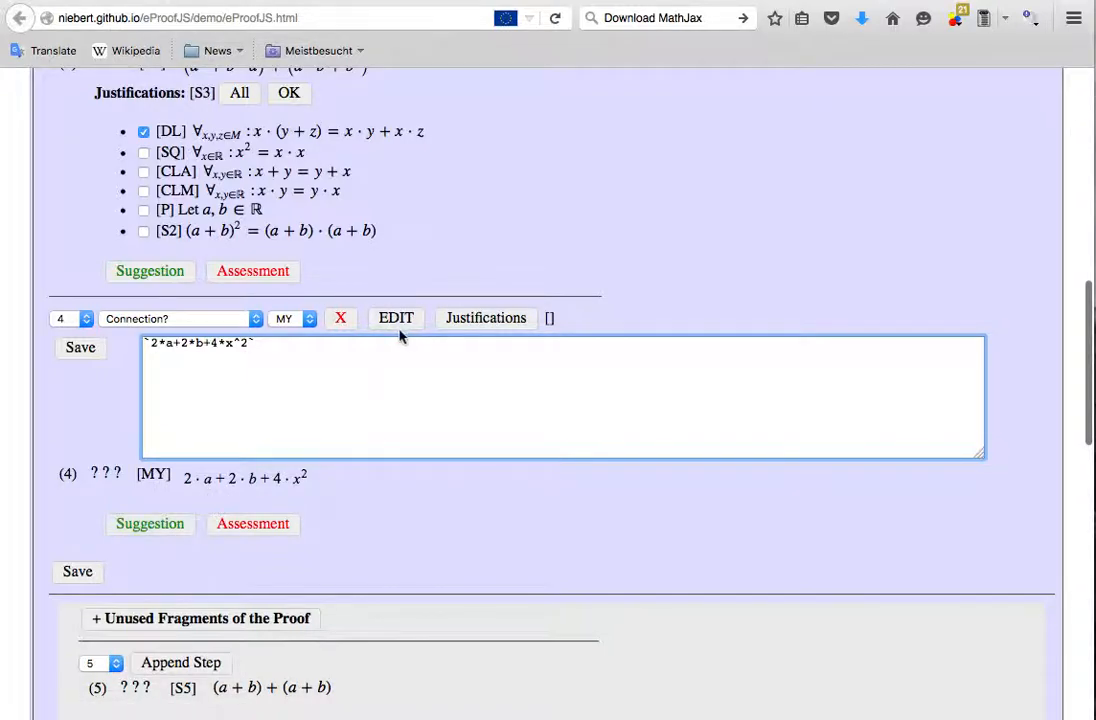
left_click(80, 348)
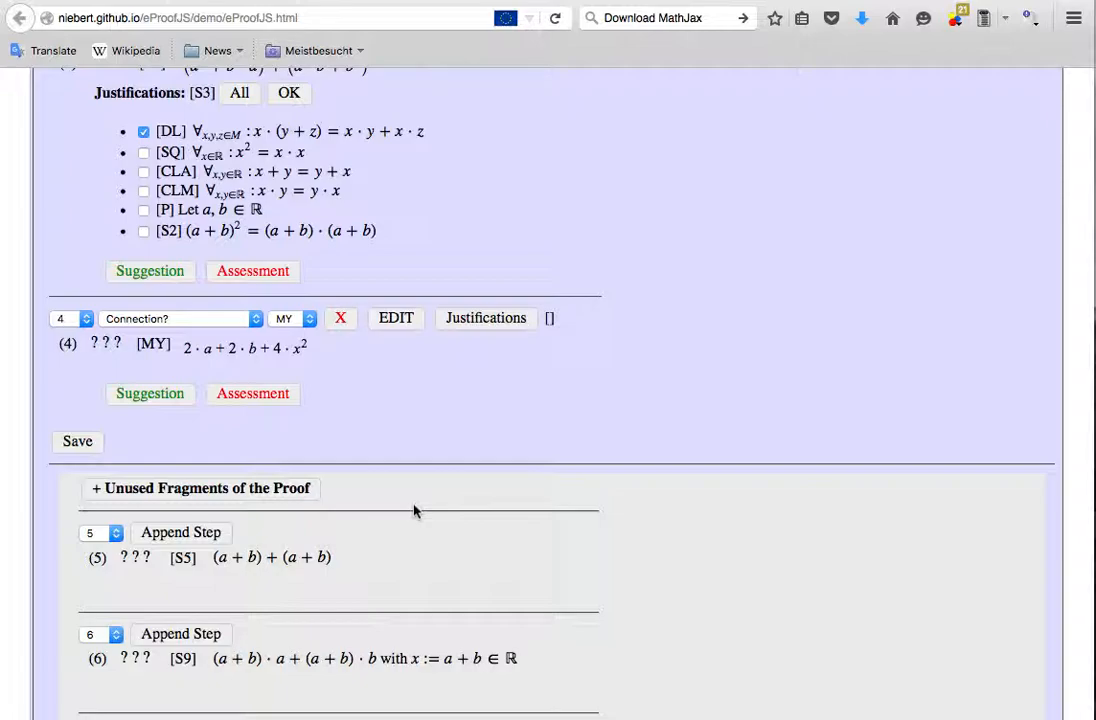
Look over the proof and the remaining unused fragments, and collapse the unused fragments section.
scroll(431, 436, "up", 10)
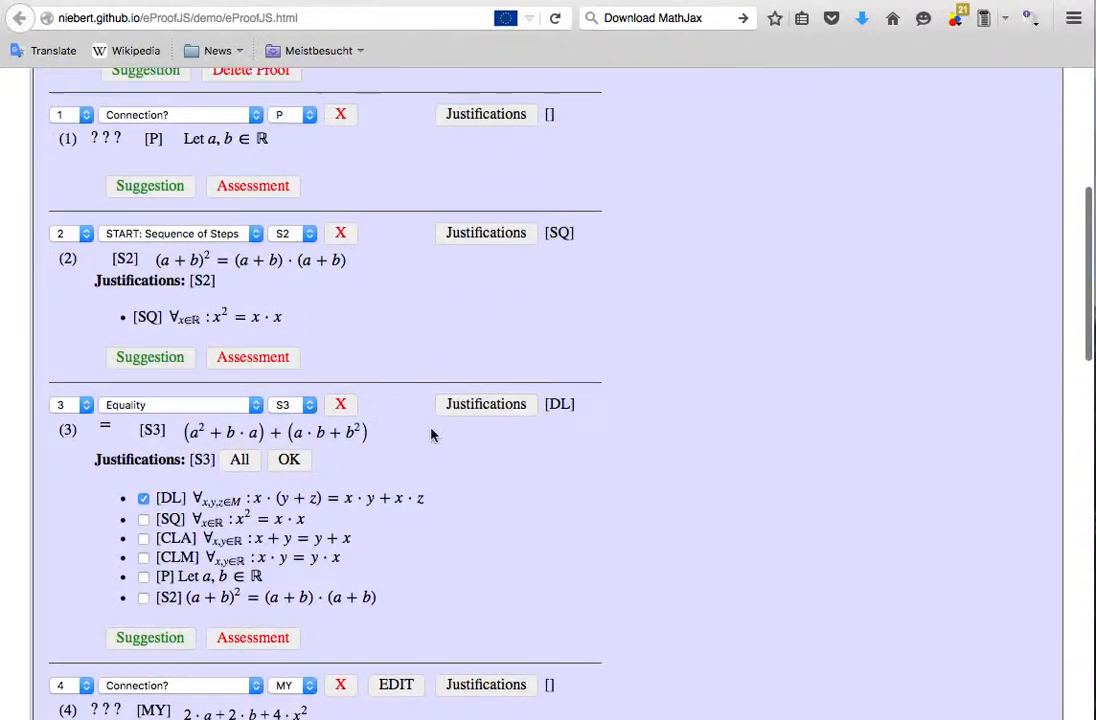
scroll(431, 436, "down", 15)
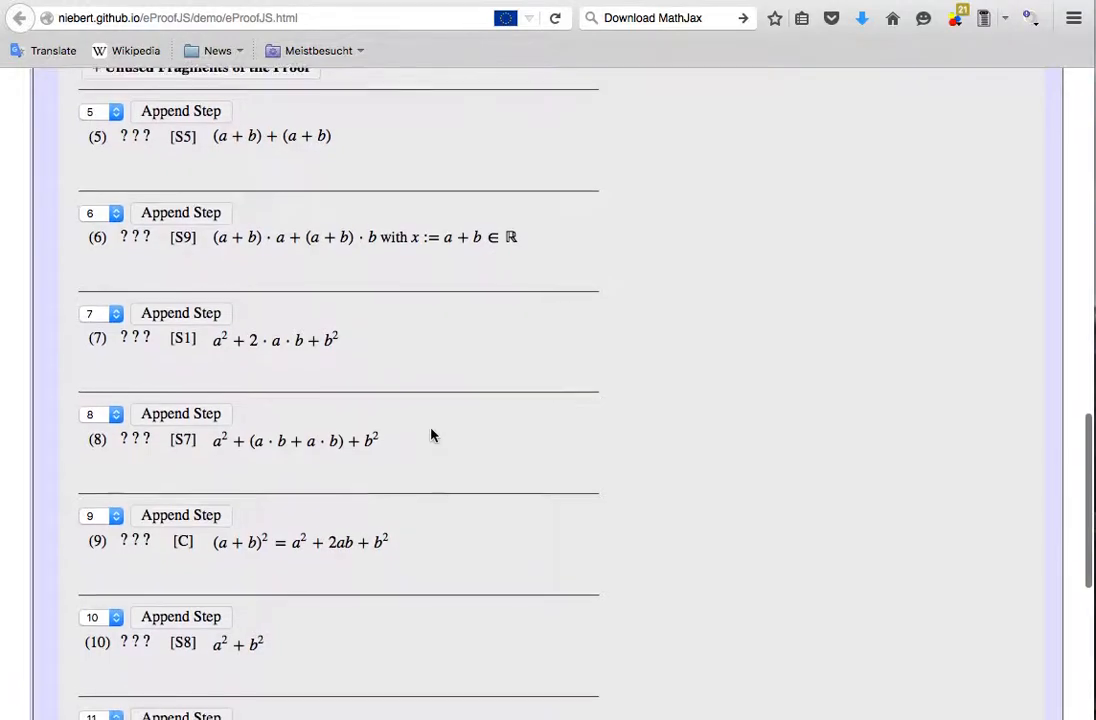
scroll(431, 436, "up", 5)
scroll(431, 435, "up", 1)
left_click(200, 465)
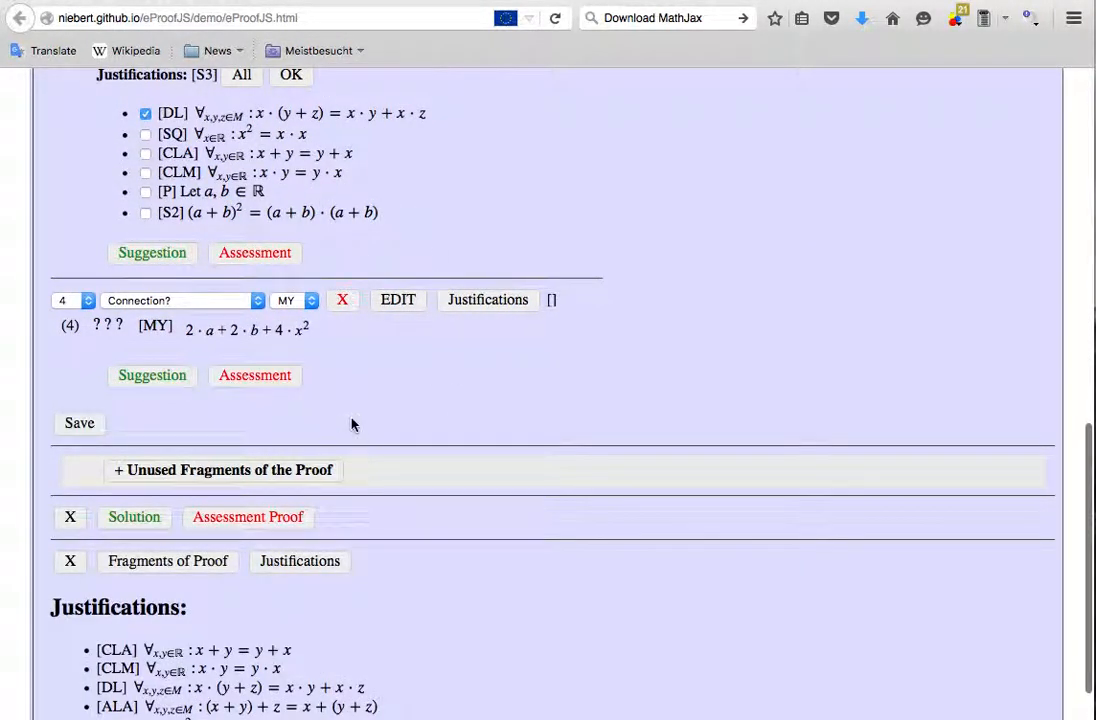
Examine the proof steps and the information area, including the Tutorial, Video/Screencast and ASCII-Math links.
scroll(351, 425, "up", 1)
scroll(351, 425, "up", 4)
scroll(351, 425, "down", 1)
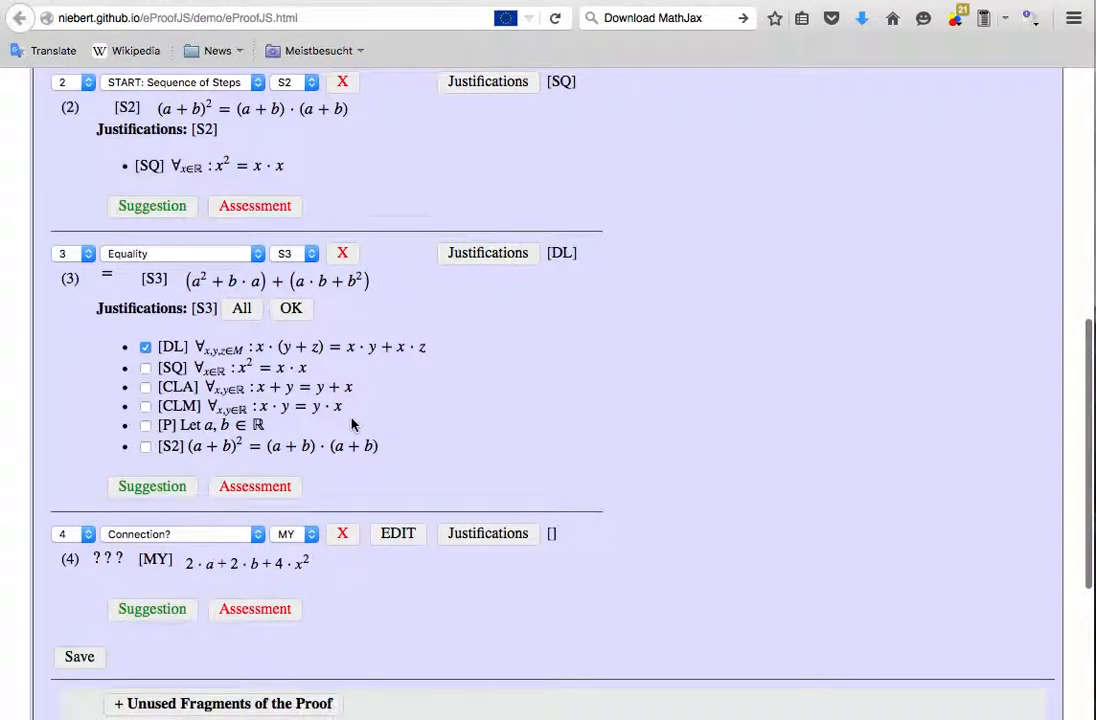
scroll(351, 425, "up", 9)
scroll(351, 425, "down", 2)
scroll(351, 425, "down", 2)
scroll(351, 425, "up", 1)
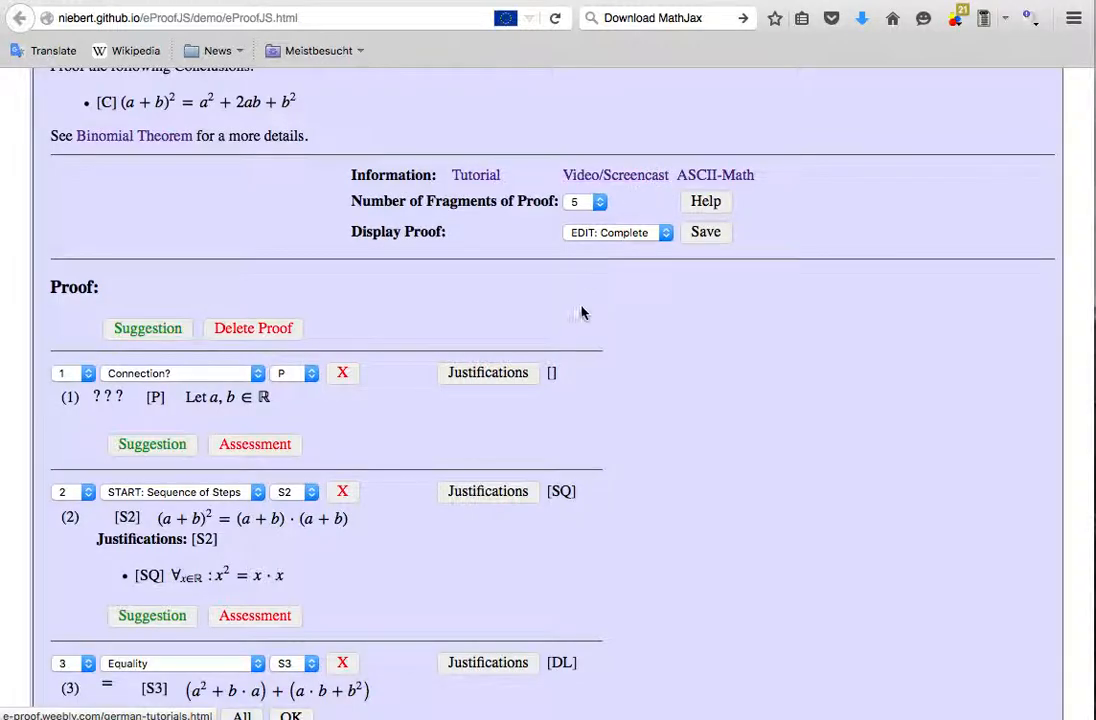
scroll(333, 565, "down", 2)
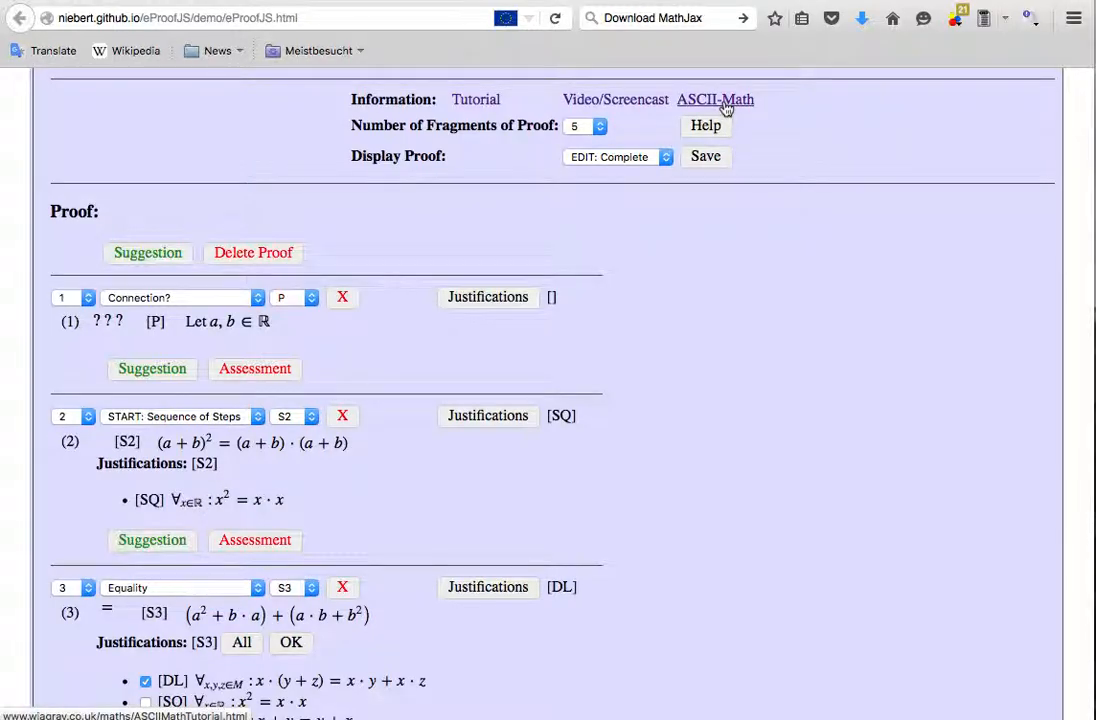
scroll(766, 149, "up", 3)
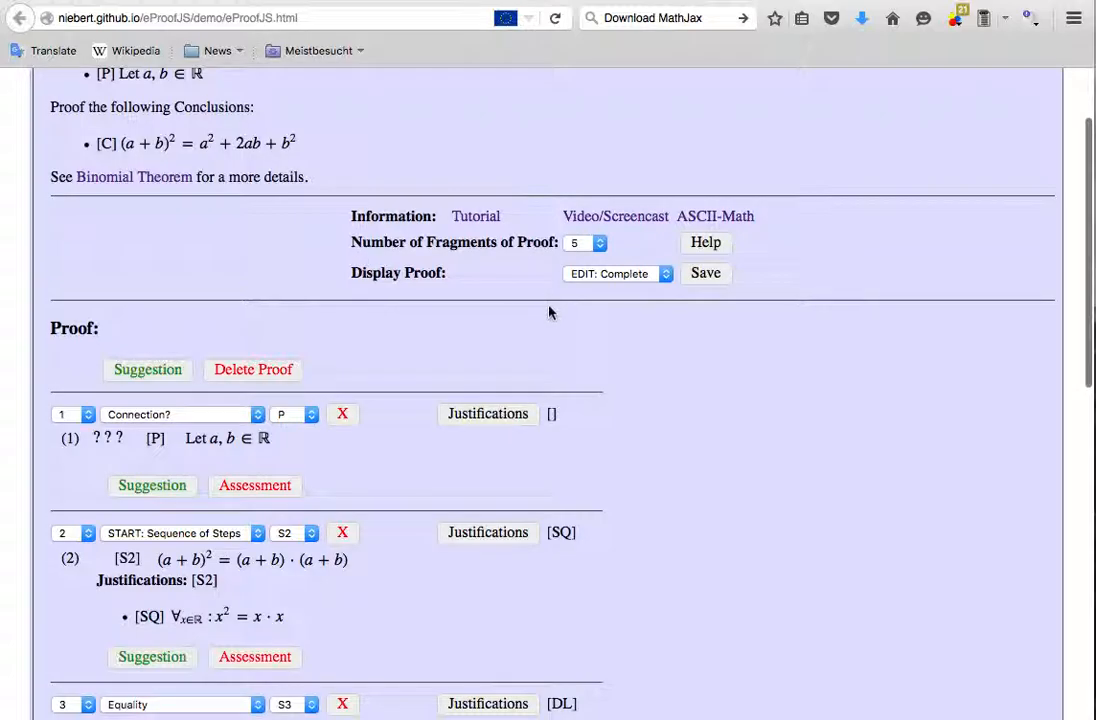
Open the help page and read its explanations, down to the entries on editing proof steps and hiding the help.
left_click(709, 244)
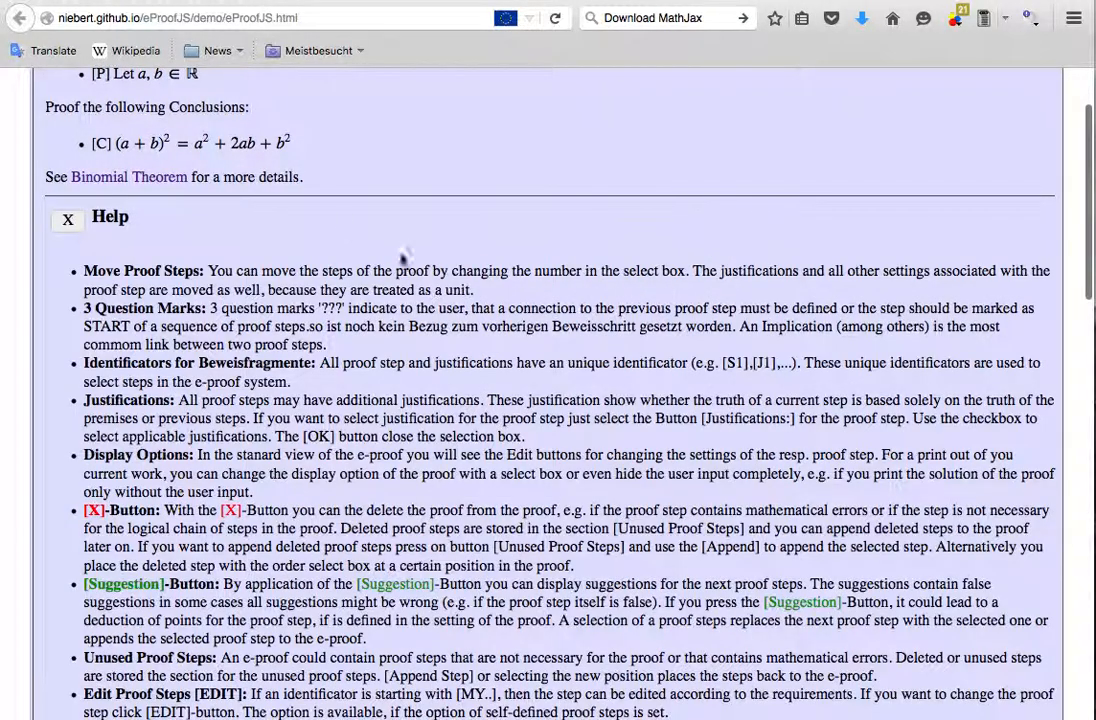
scroll(275, 639, "down", 3)
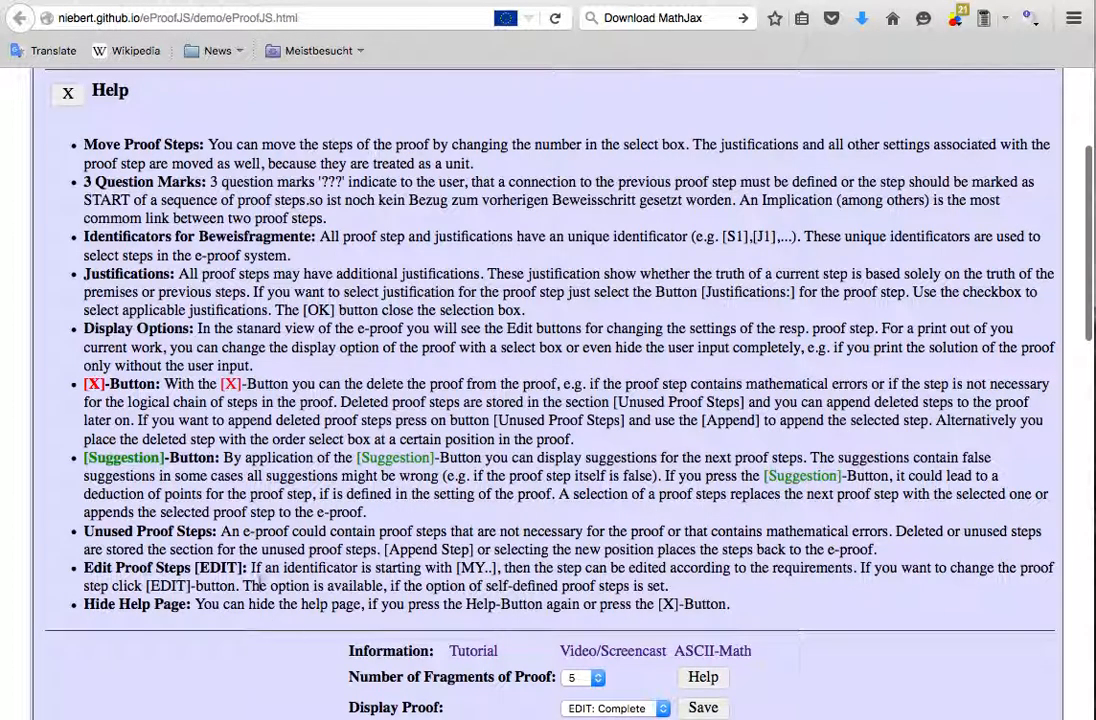
Hide the help page and look over the proof from its information area down to the justifications list.
left_click(72, 103)
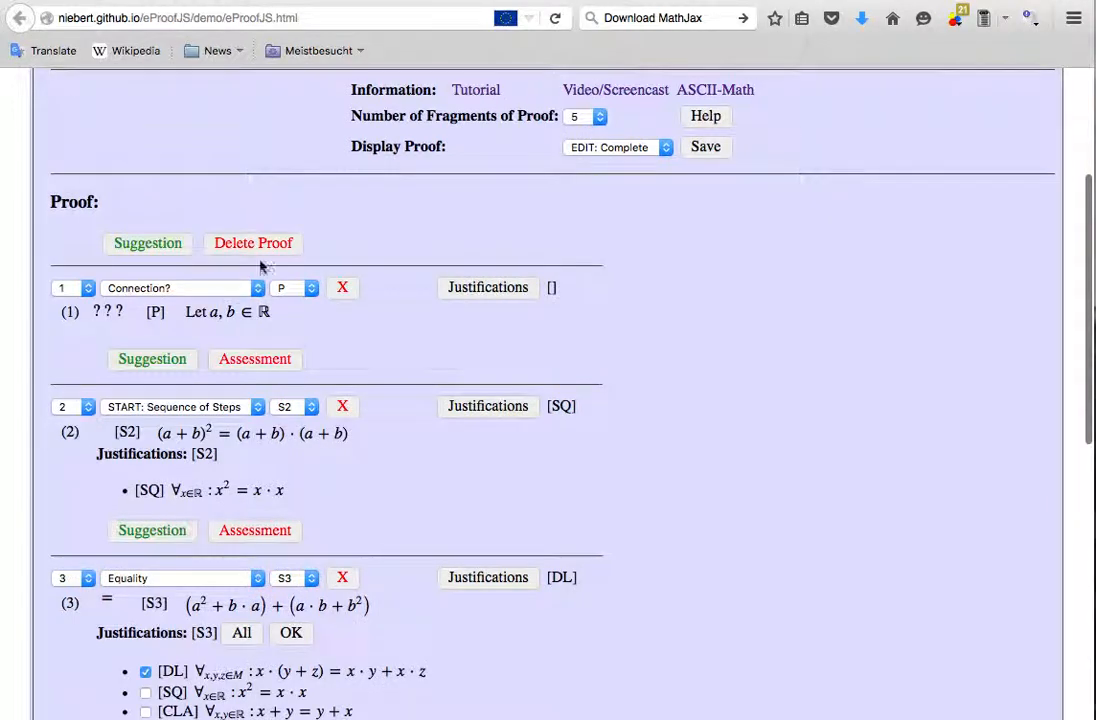
scroll(272, 516, "down", 5)
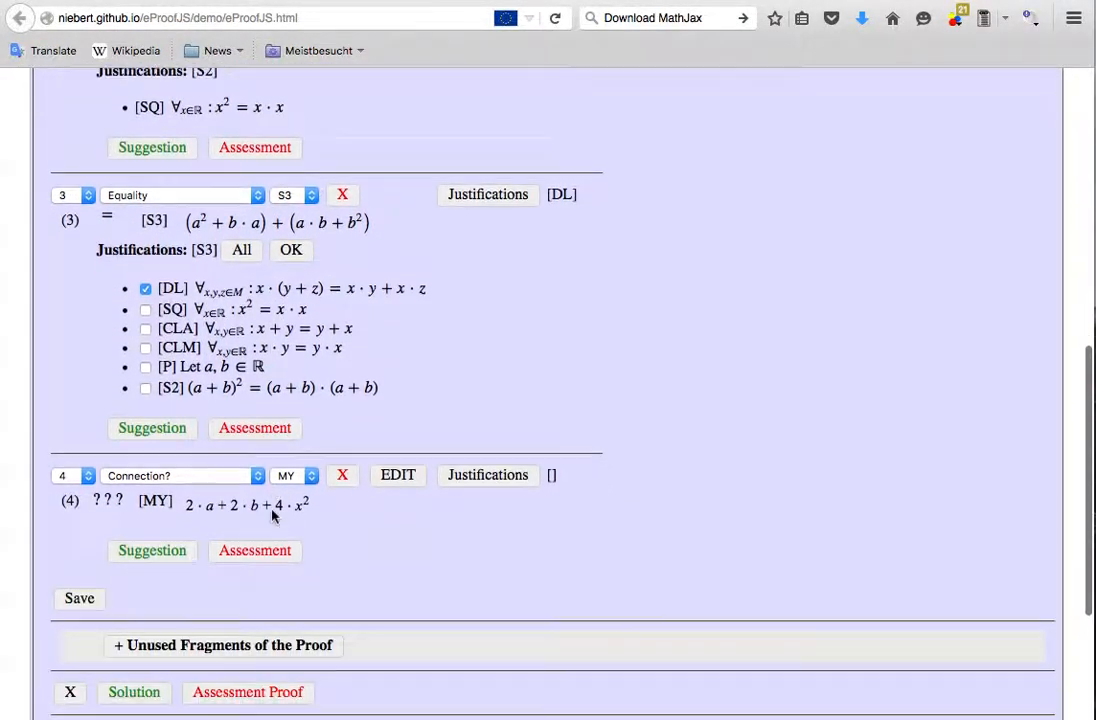
scroll(272, 516, "up", 6)
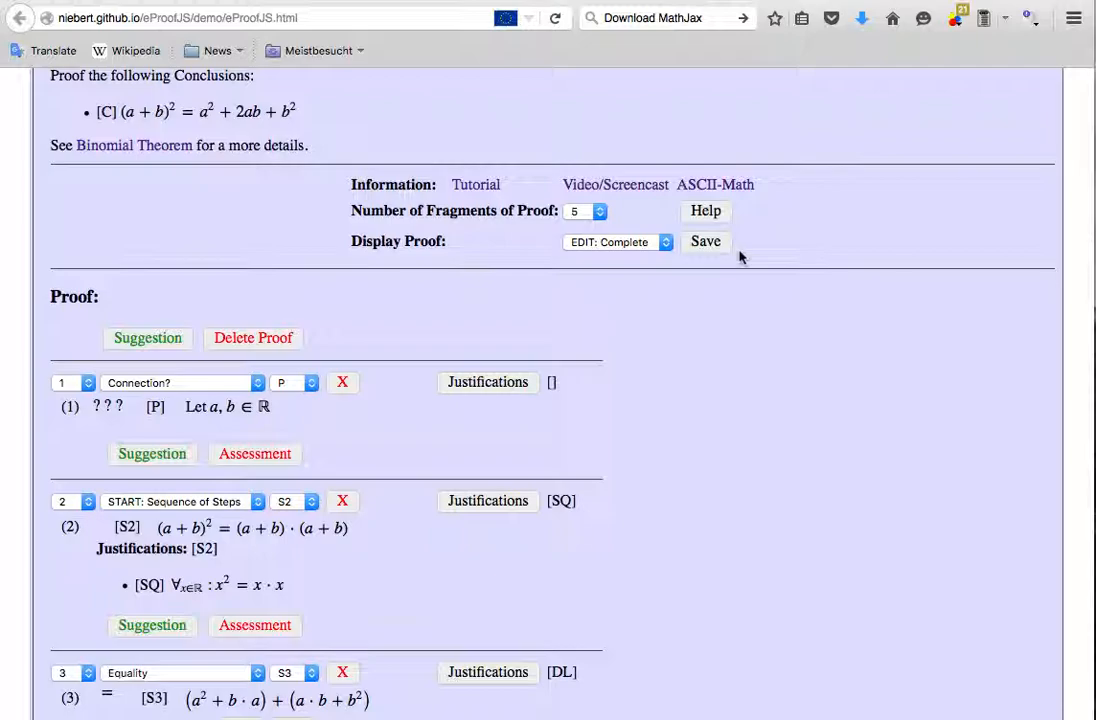
scroll(722, 377, "down", 10)
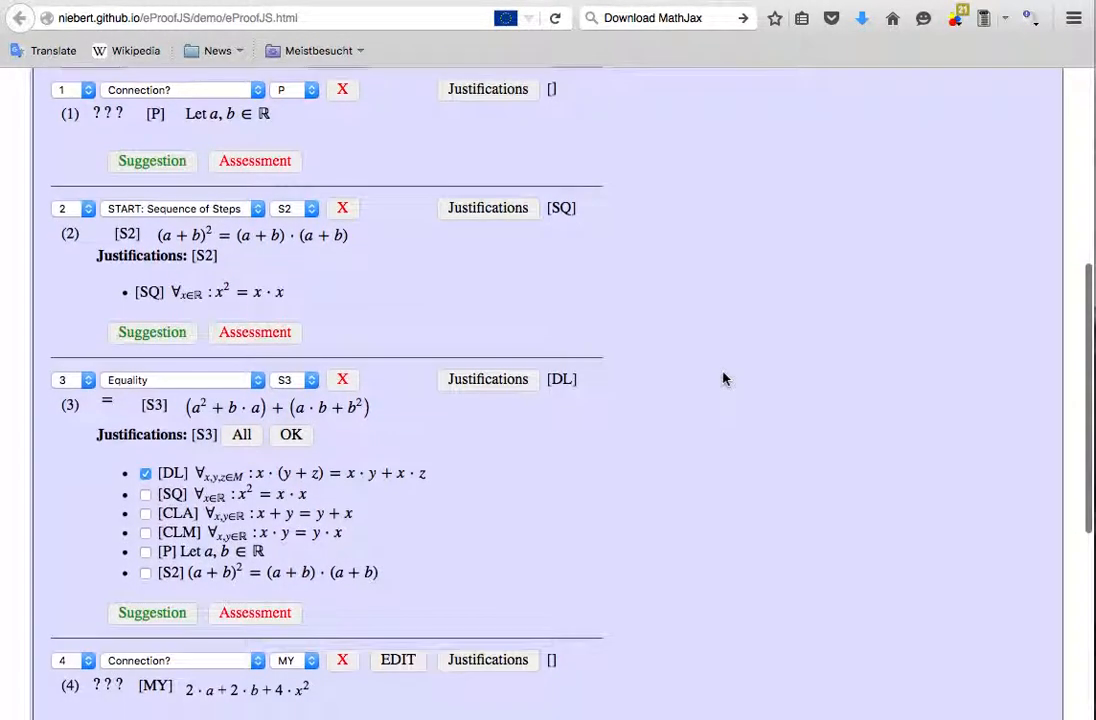
scroll(724, 378, "down", 2)
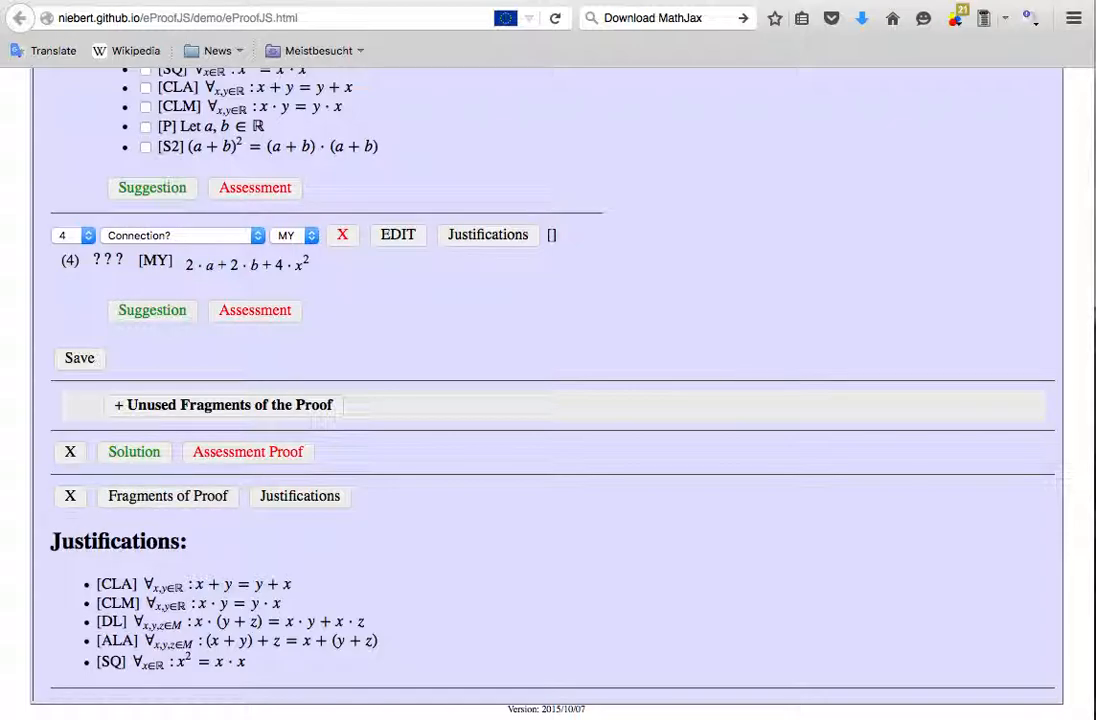
mouse_move(145, 712)
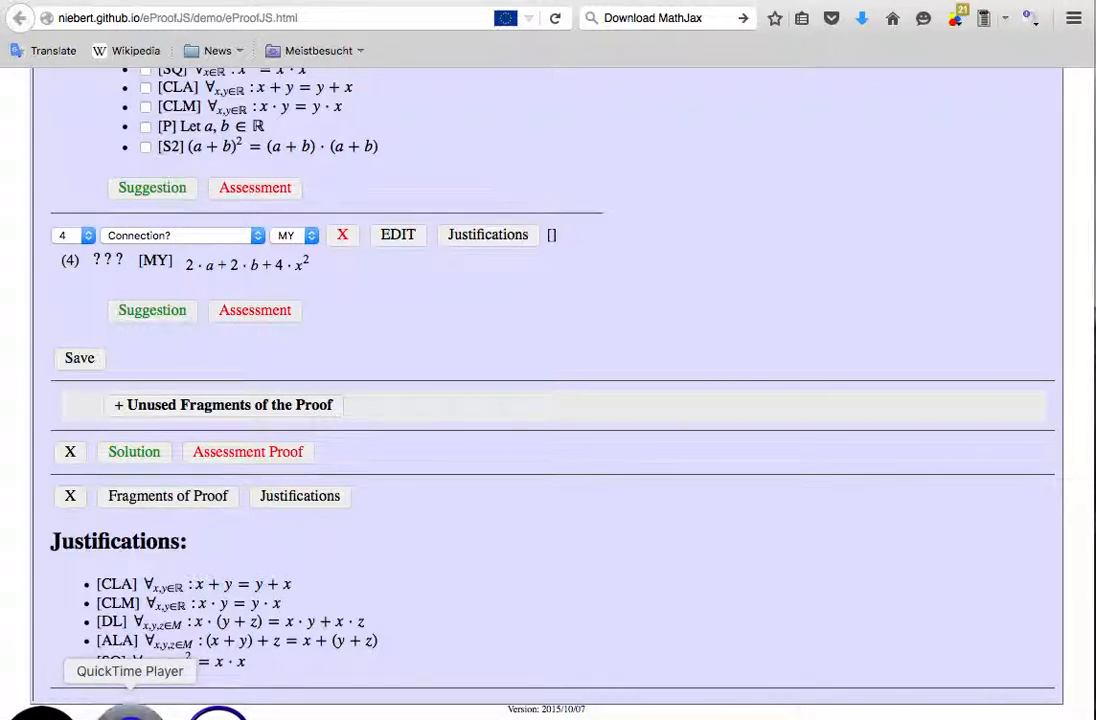
left_click(130, 712)
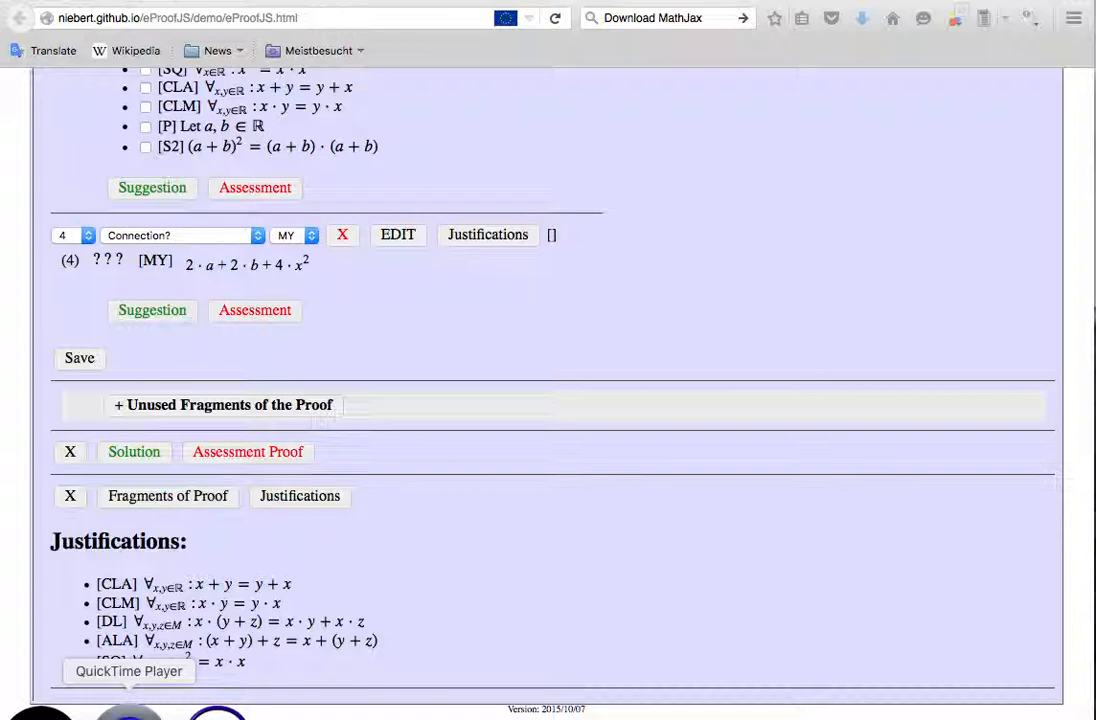